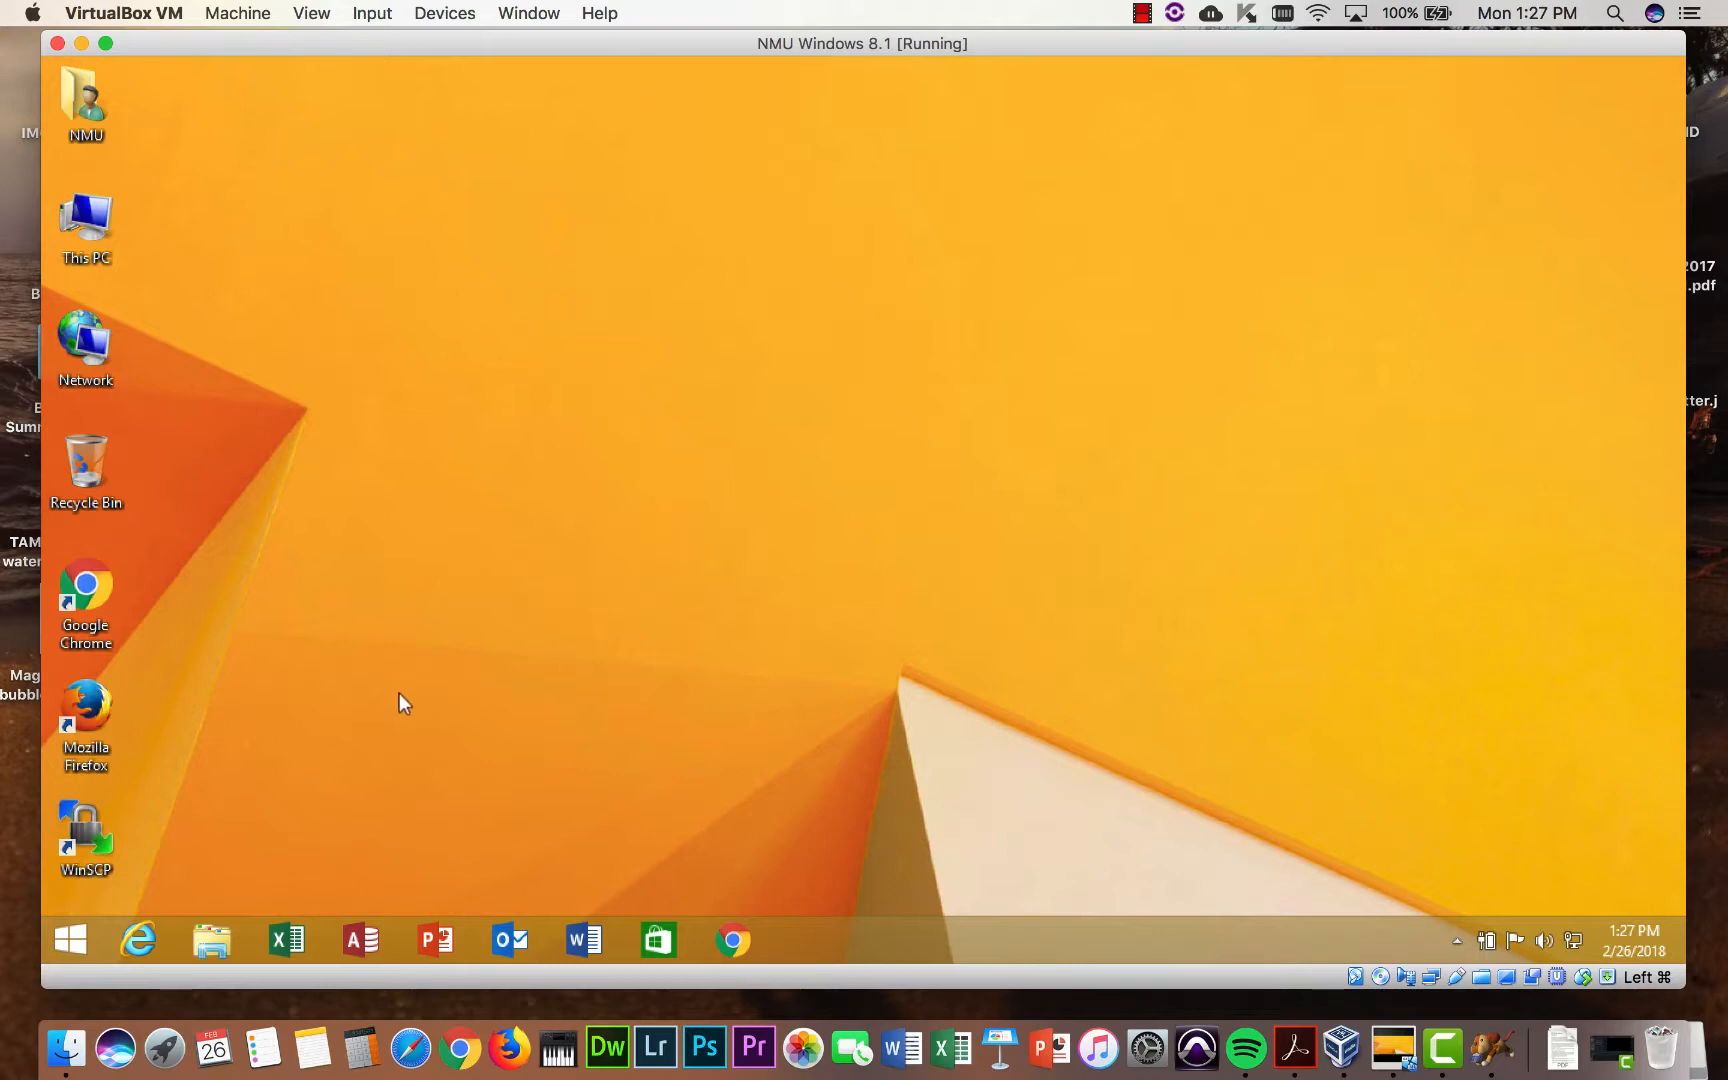
# Step: Launch WinSCP from its desktop shortcut to bring up the Login dialog
pyautogui.doubleClick(100, 825)
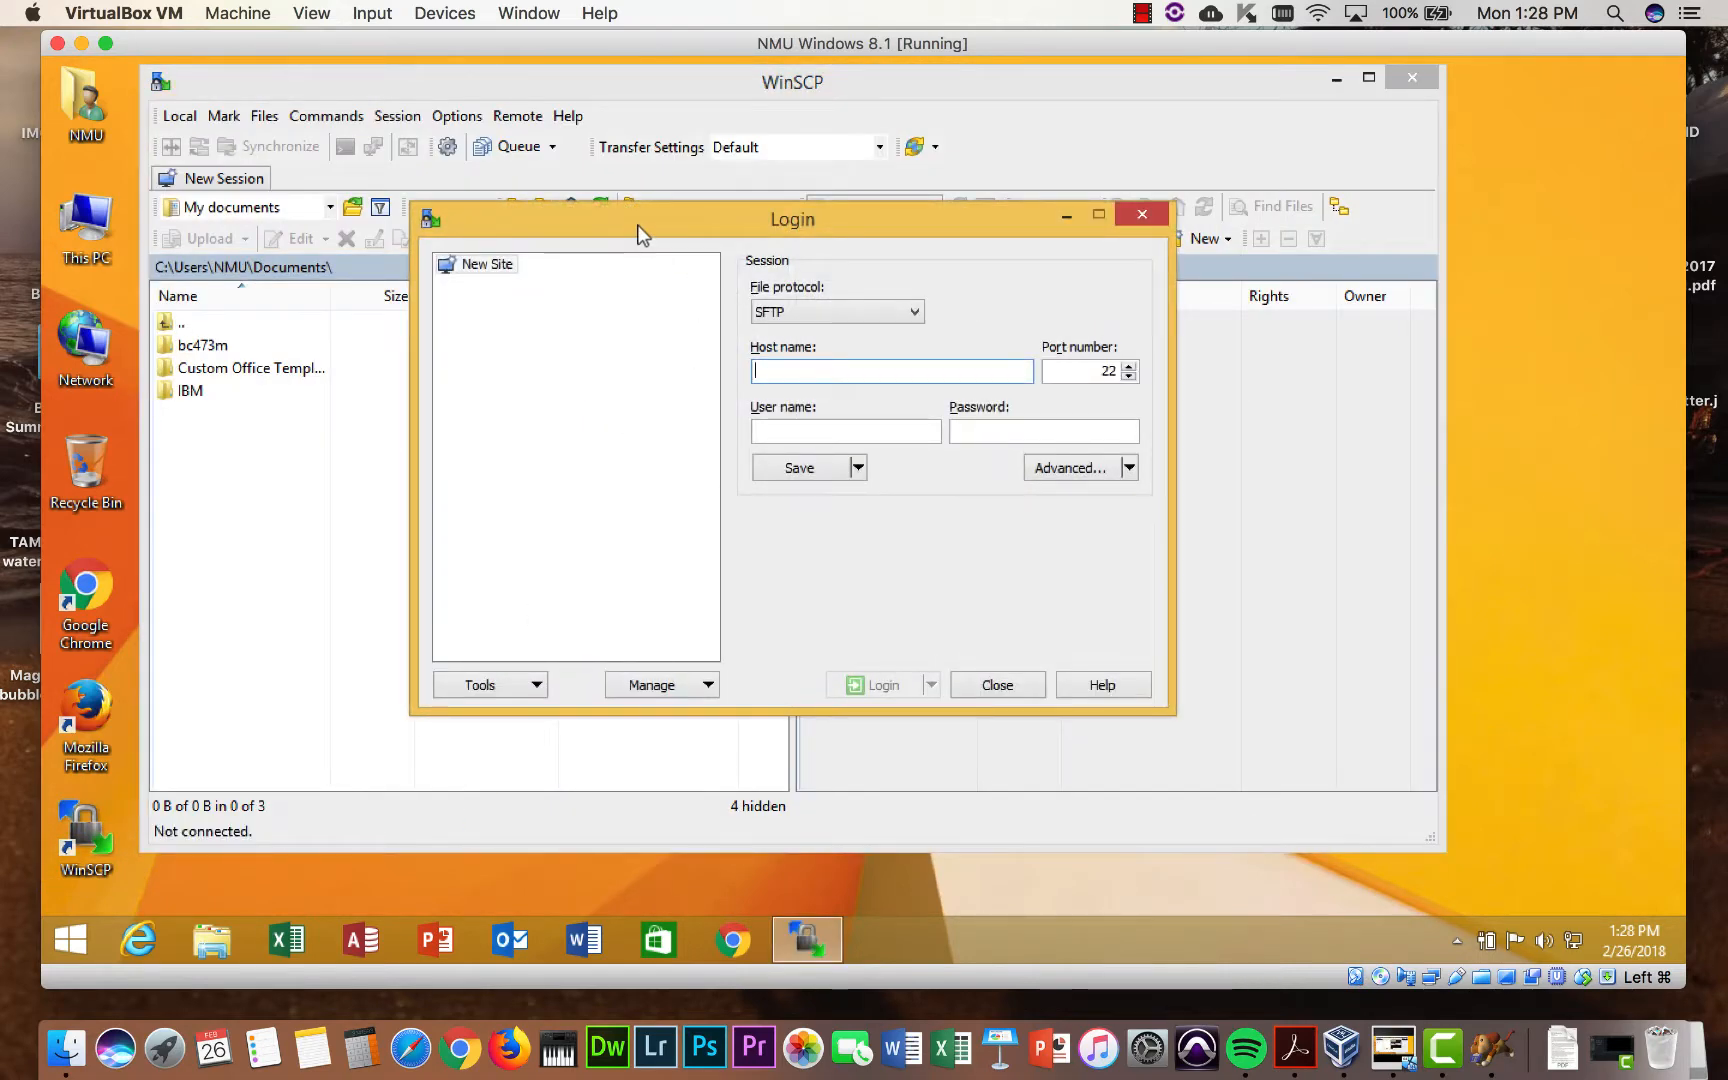
# Step: Log in over FTP to myweb.nmu.edu with the account's user name and password
pyautogui.click(800, 315)
pyautogui.click(800, 365)
pyautogui.click(800, 368)
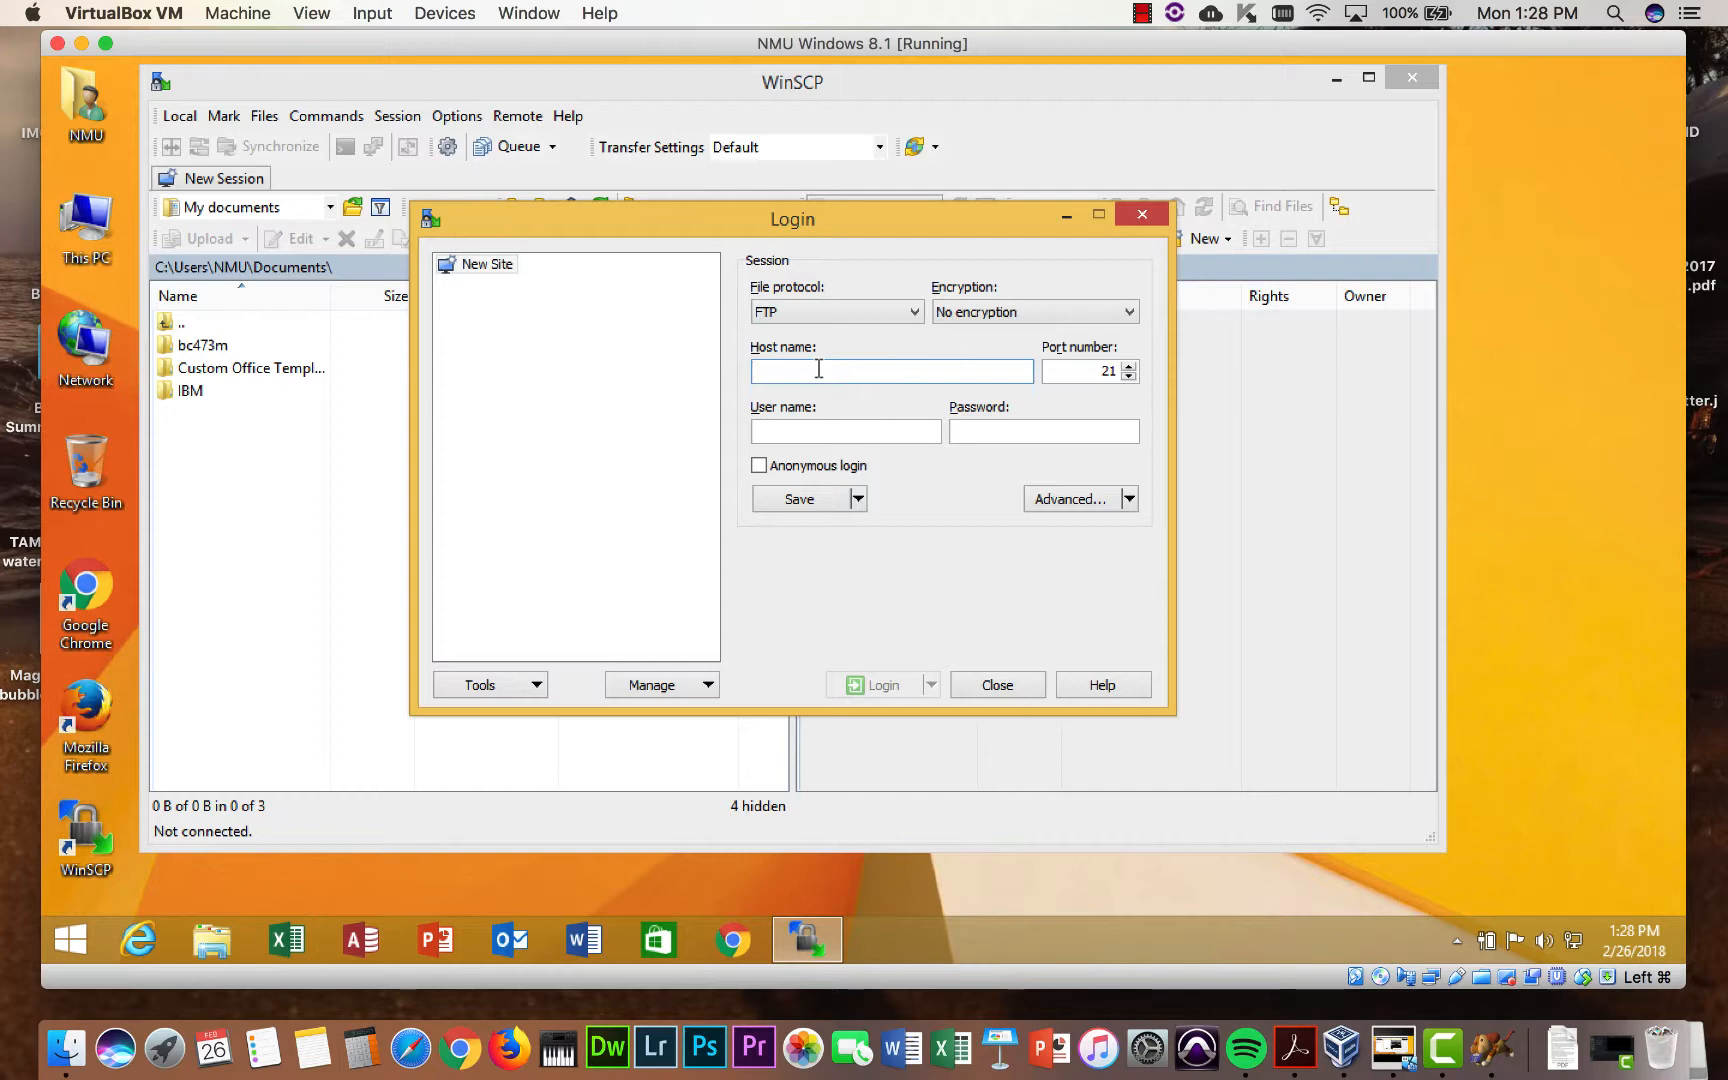
pyautogui.write('myweb.nmu.edu')
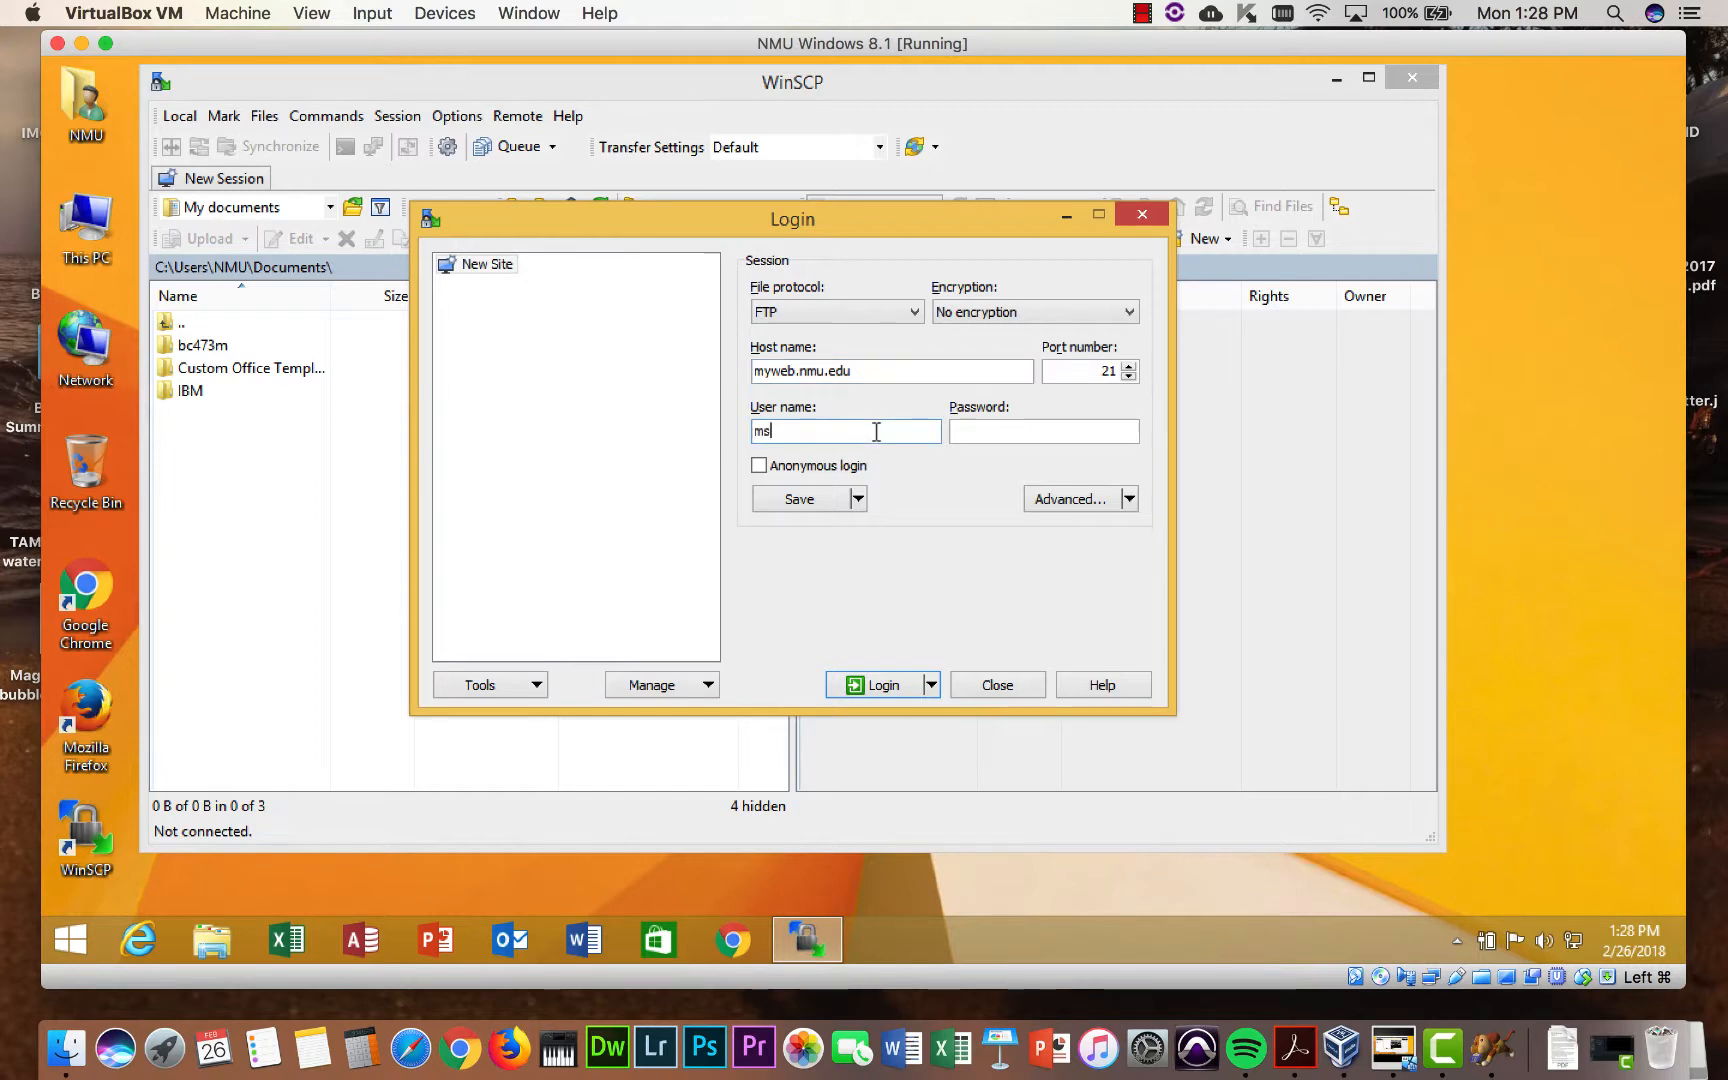
pyautogui.click(876, 431)
pyautogui.write('mshevy')
pyautogui.click(991, 431)
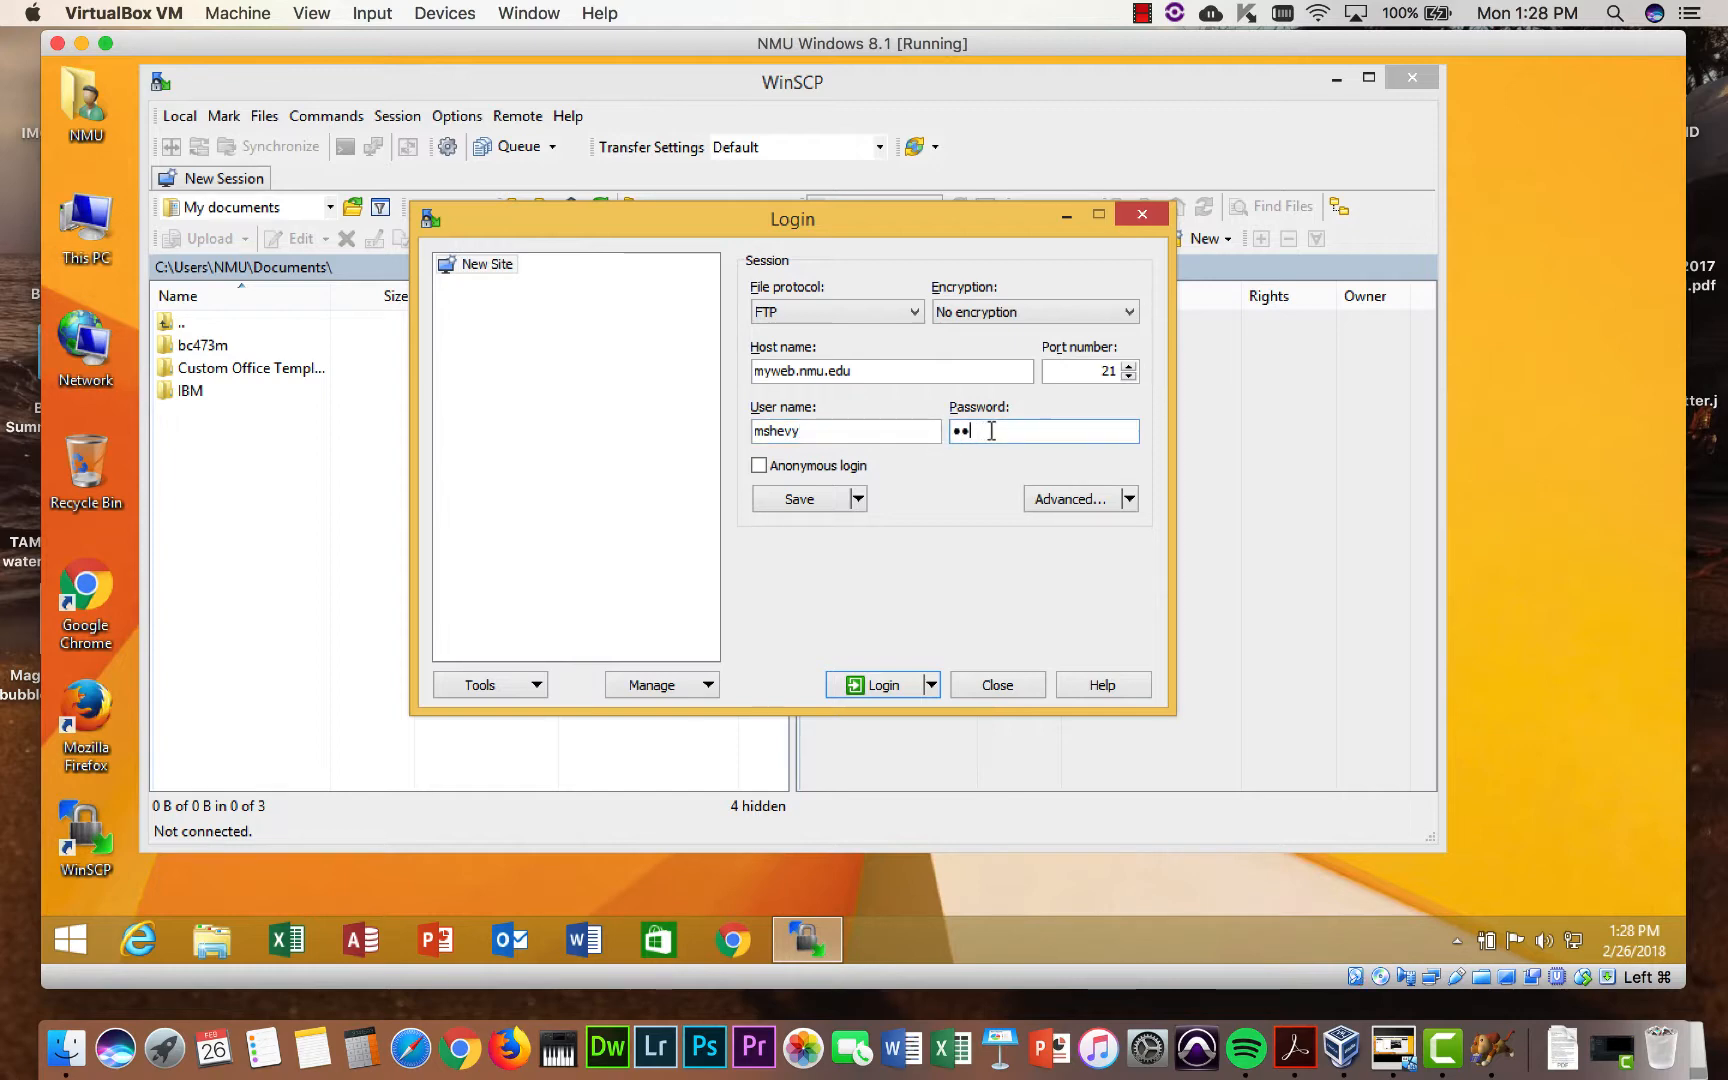
pyautogui.write('********')
pyautogui.click(882, 683)
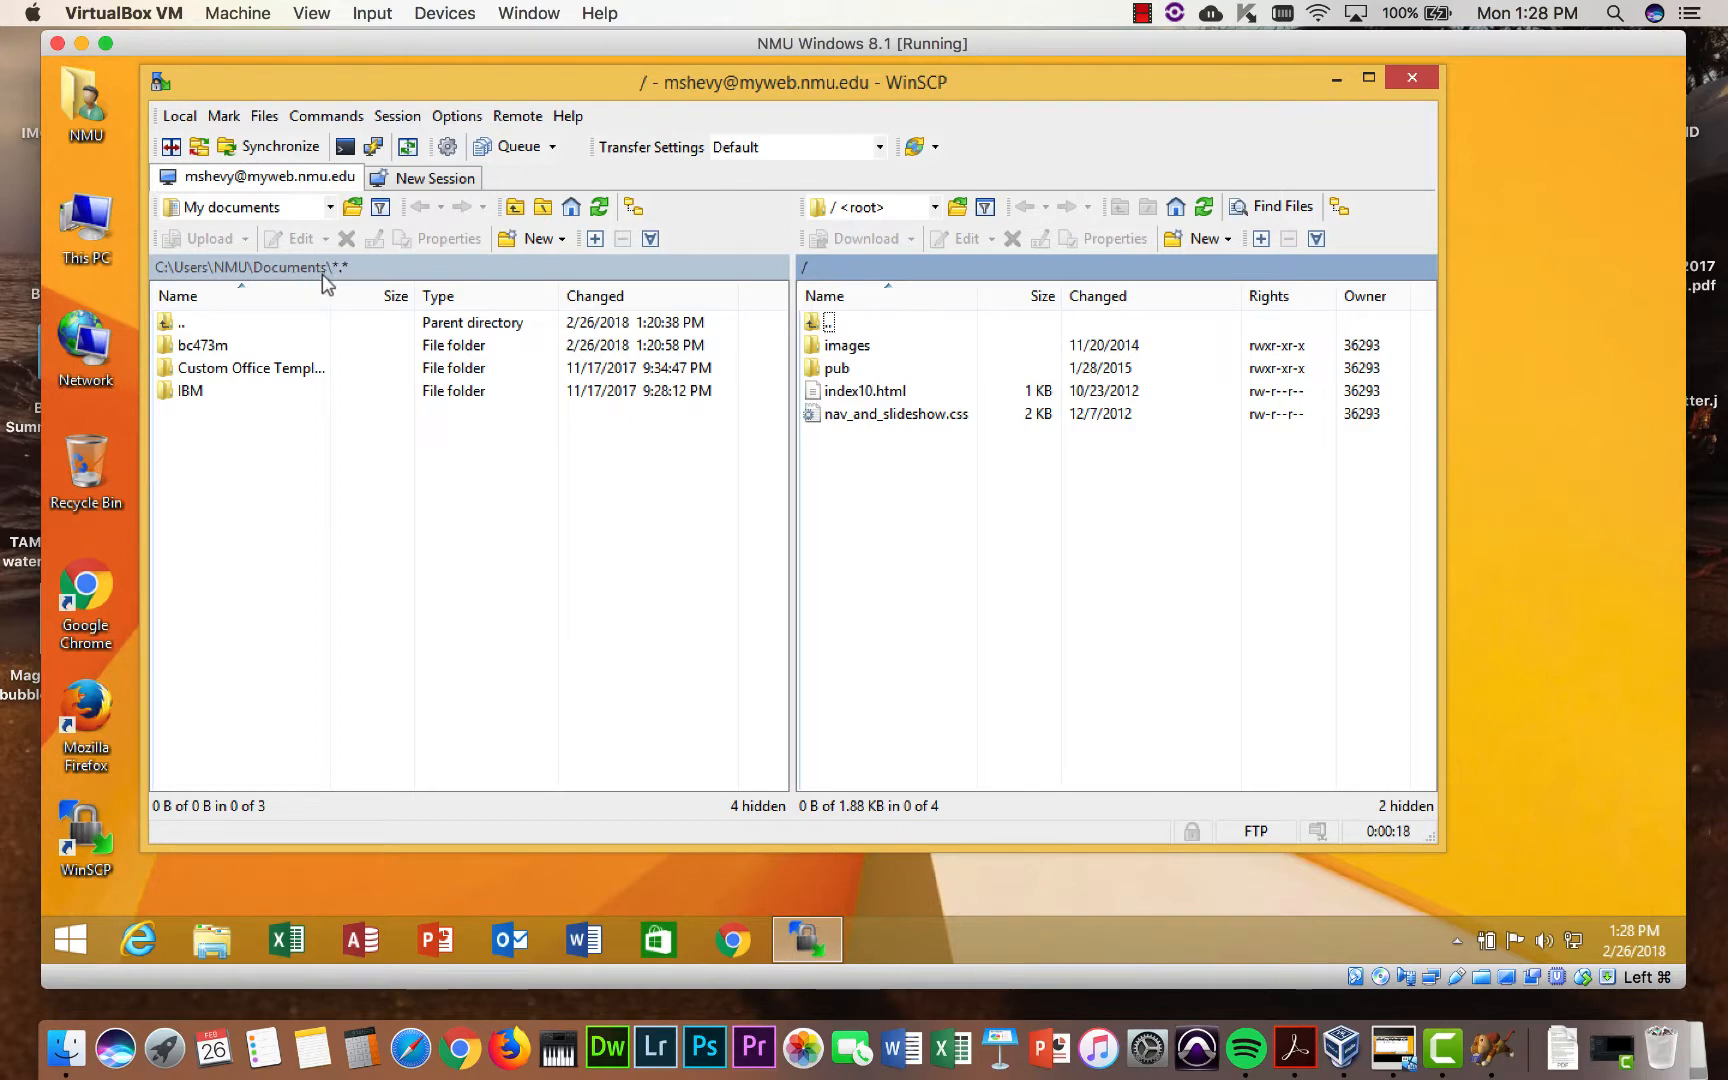
# Step: Browse local bc473m\websites\shevysite1 and its images folder, then return to websites
pyautogui.click(200, 347)
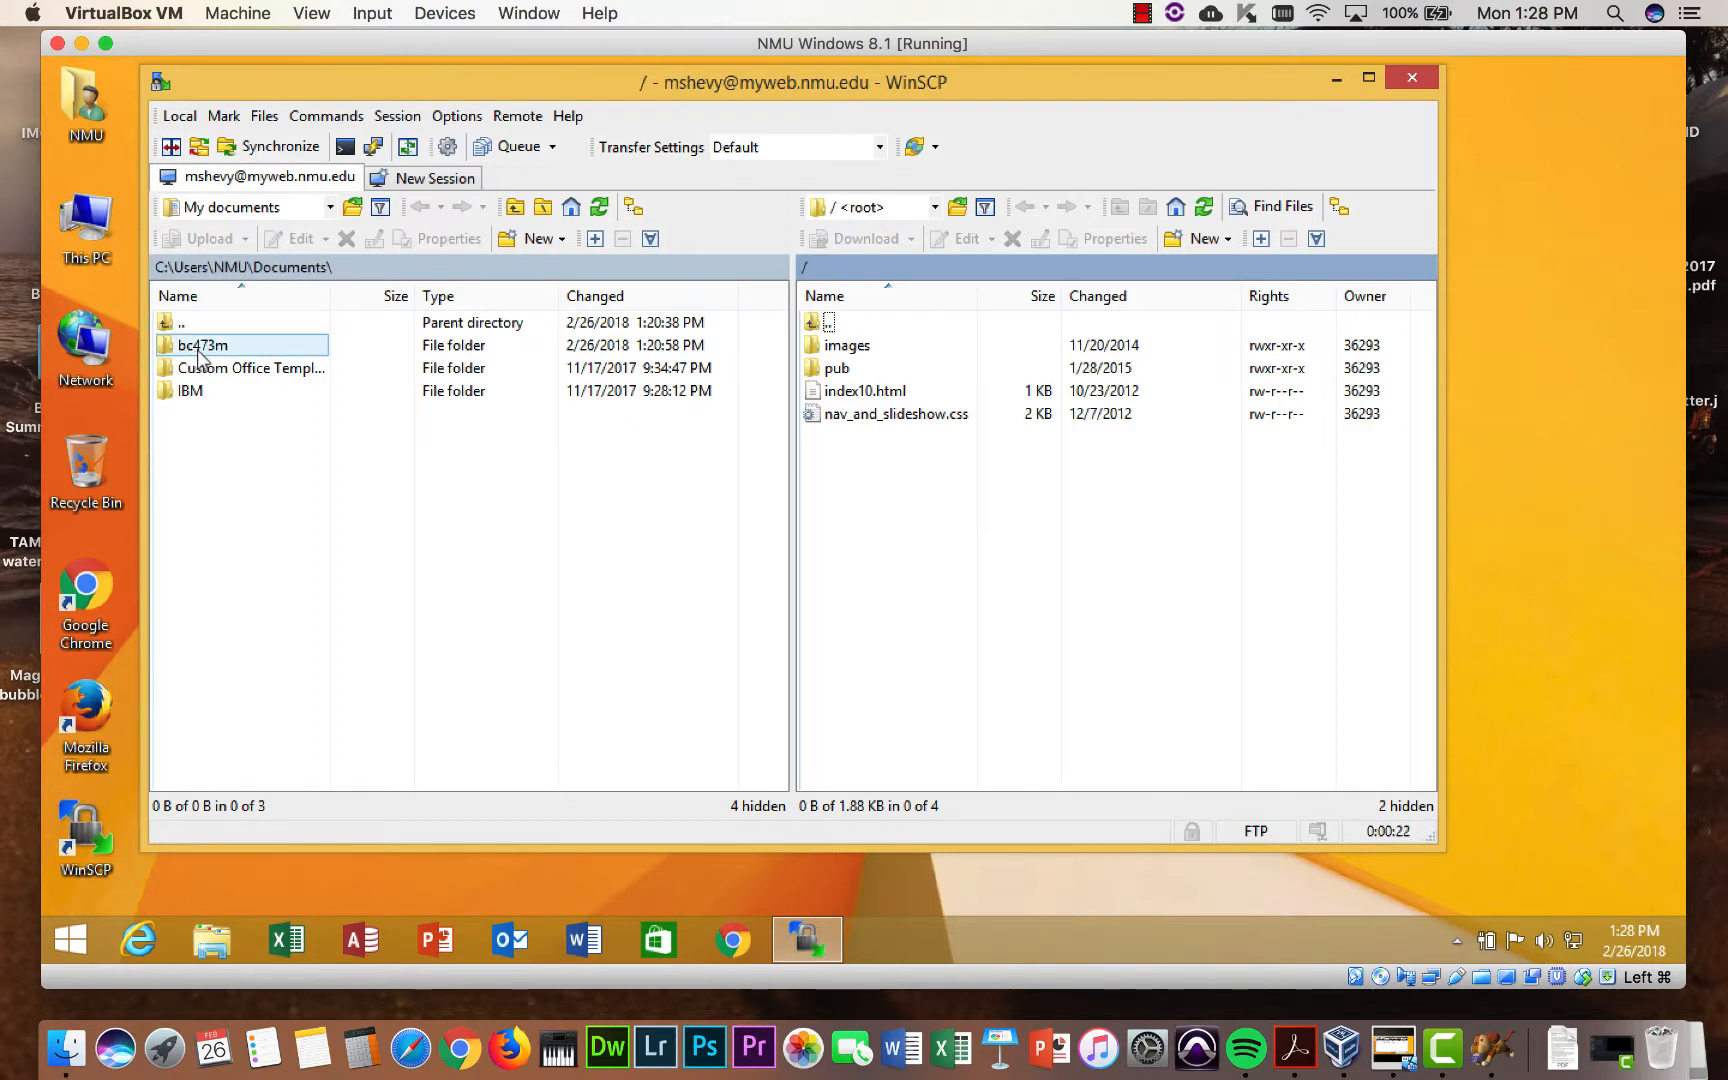
pyautogui.doubleClick(201, 352)
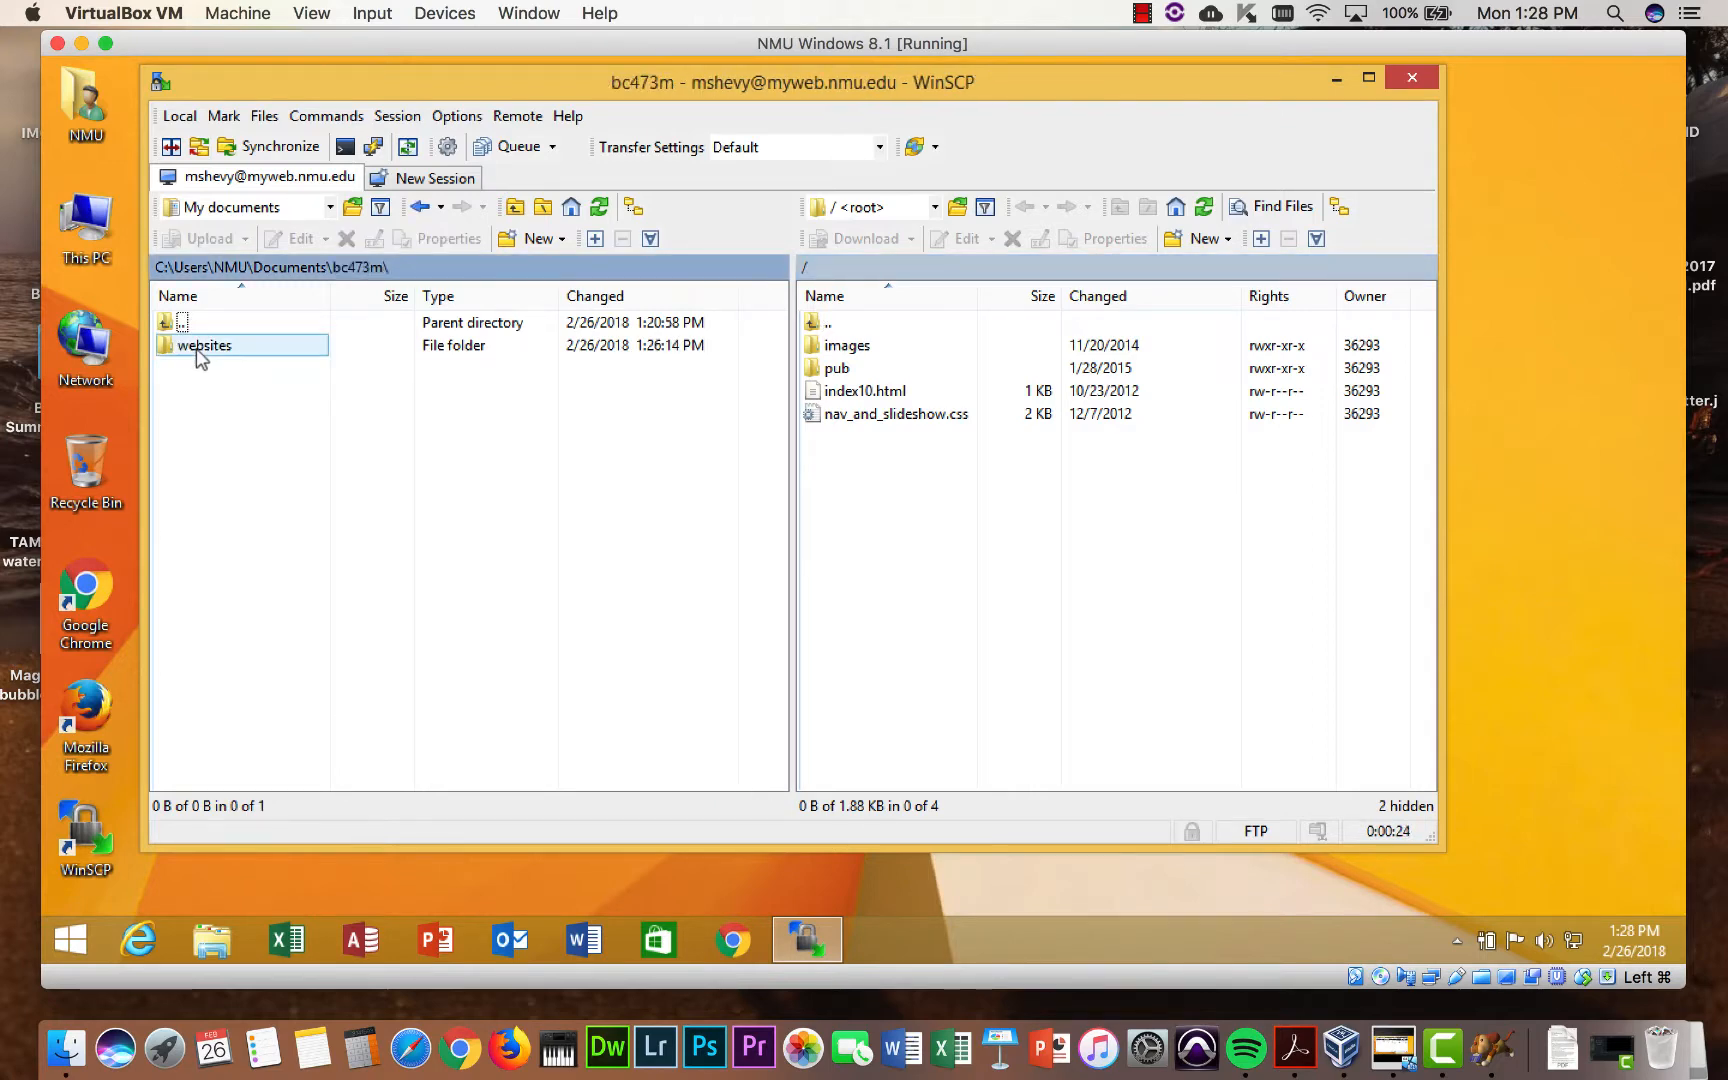
pyautogui.doubleClick(201, 352)
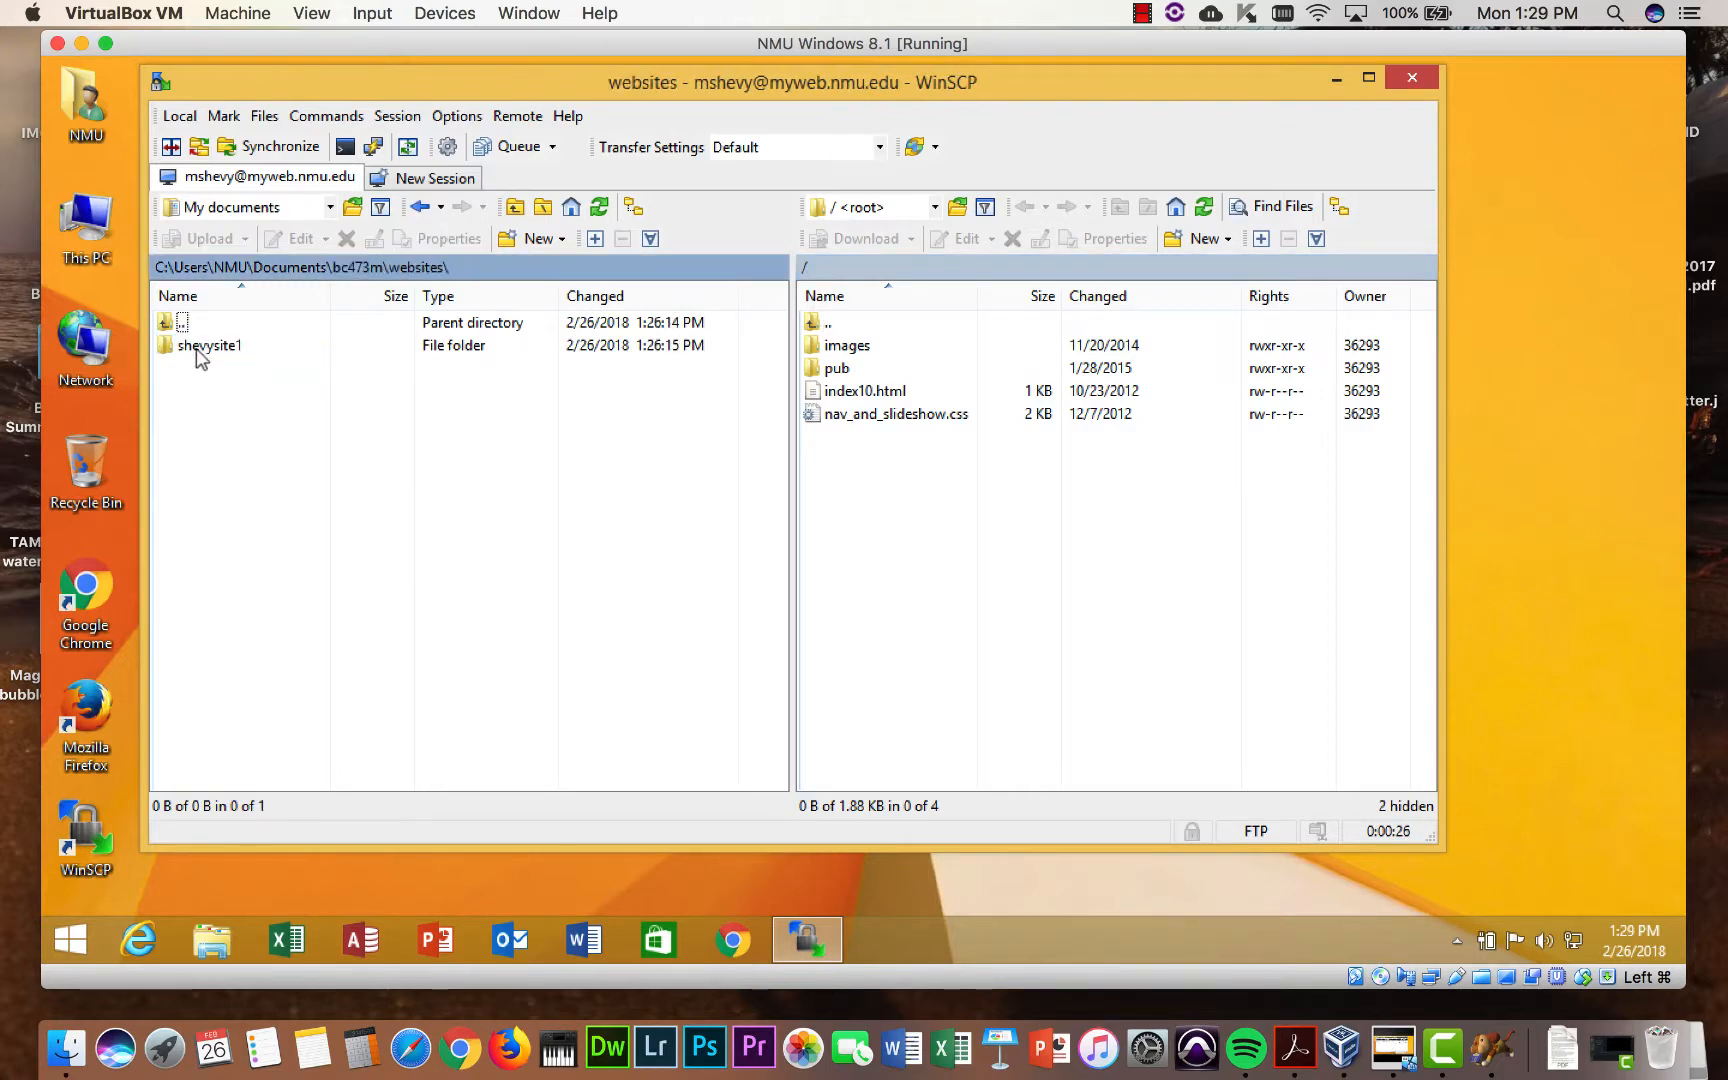
pyautogui.doubleClick(201, 352)
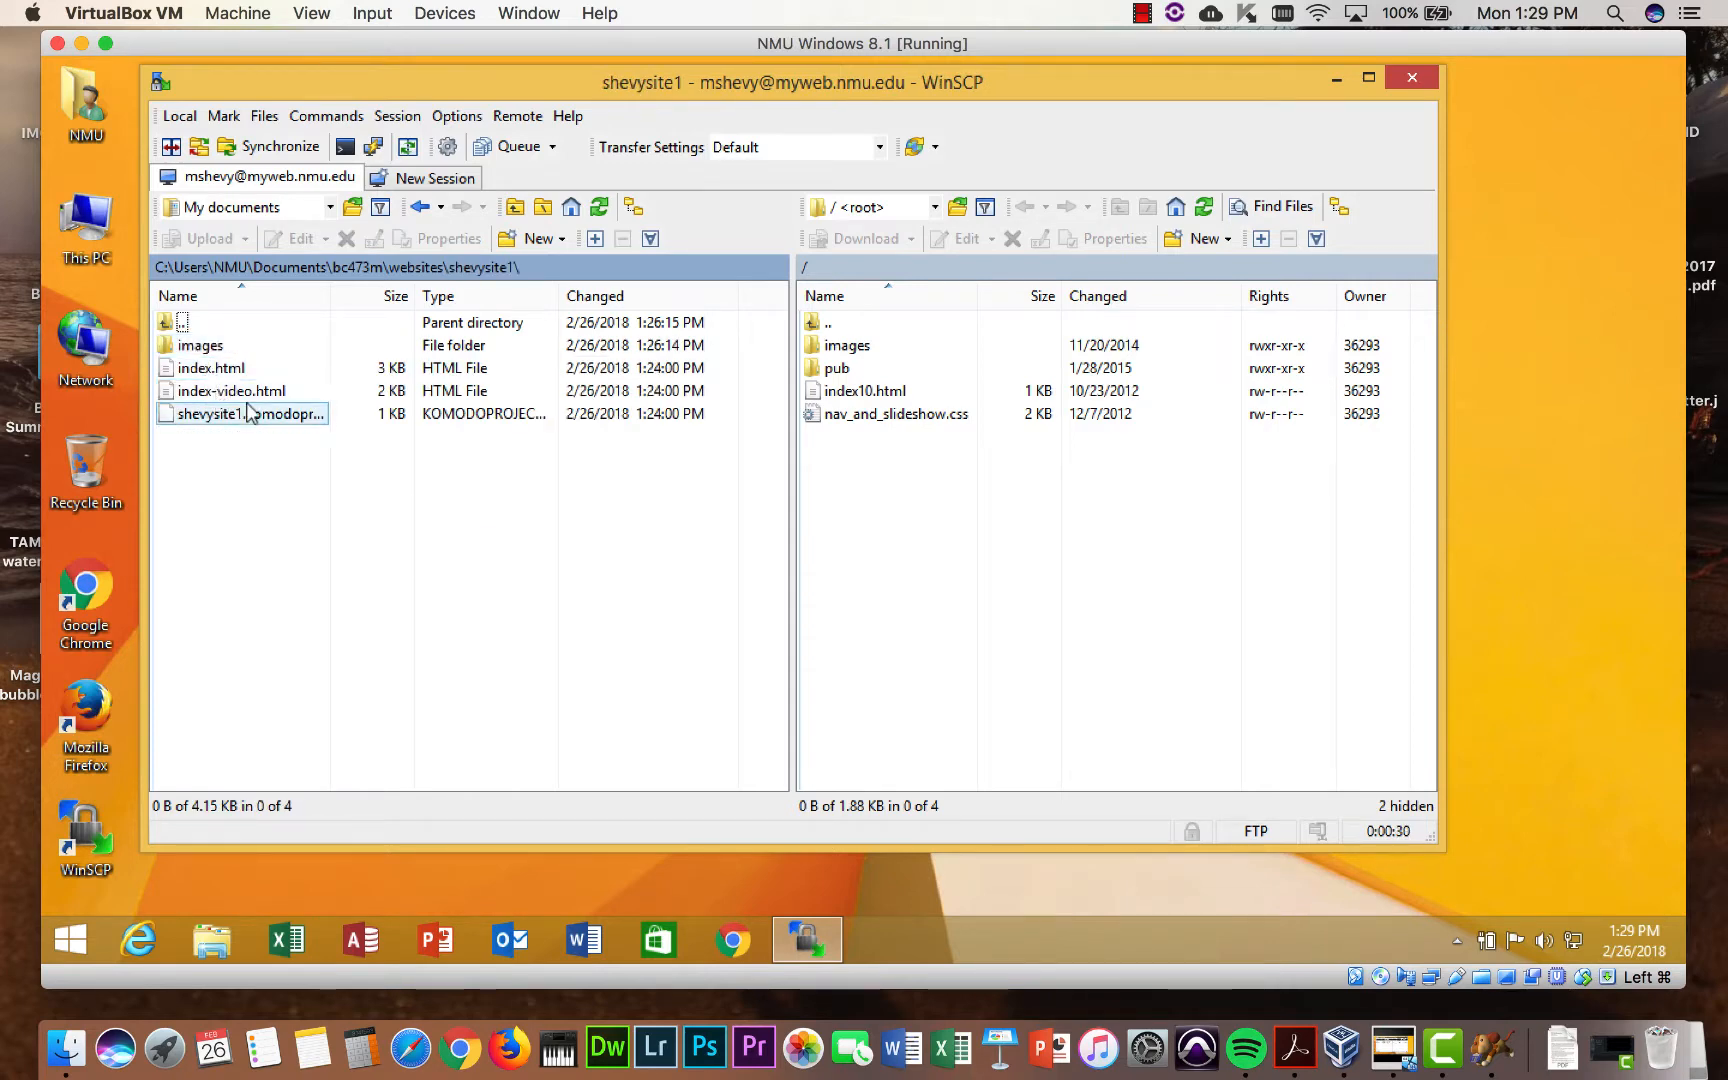
pyautogui.doubleClick(183, 351)
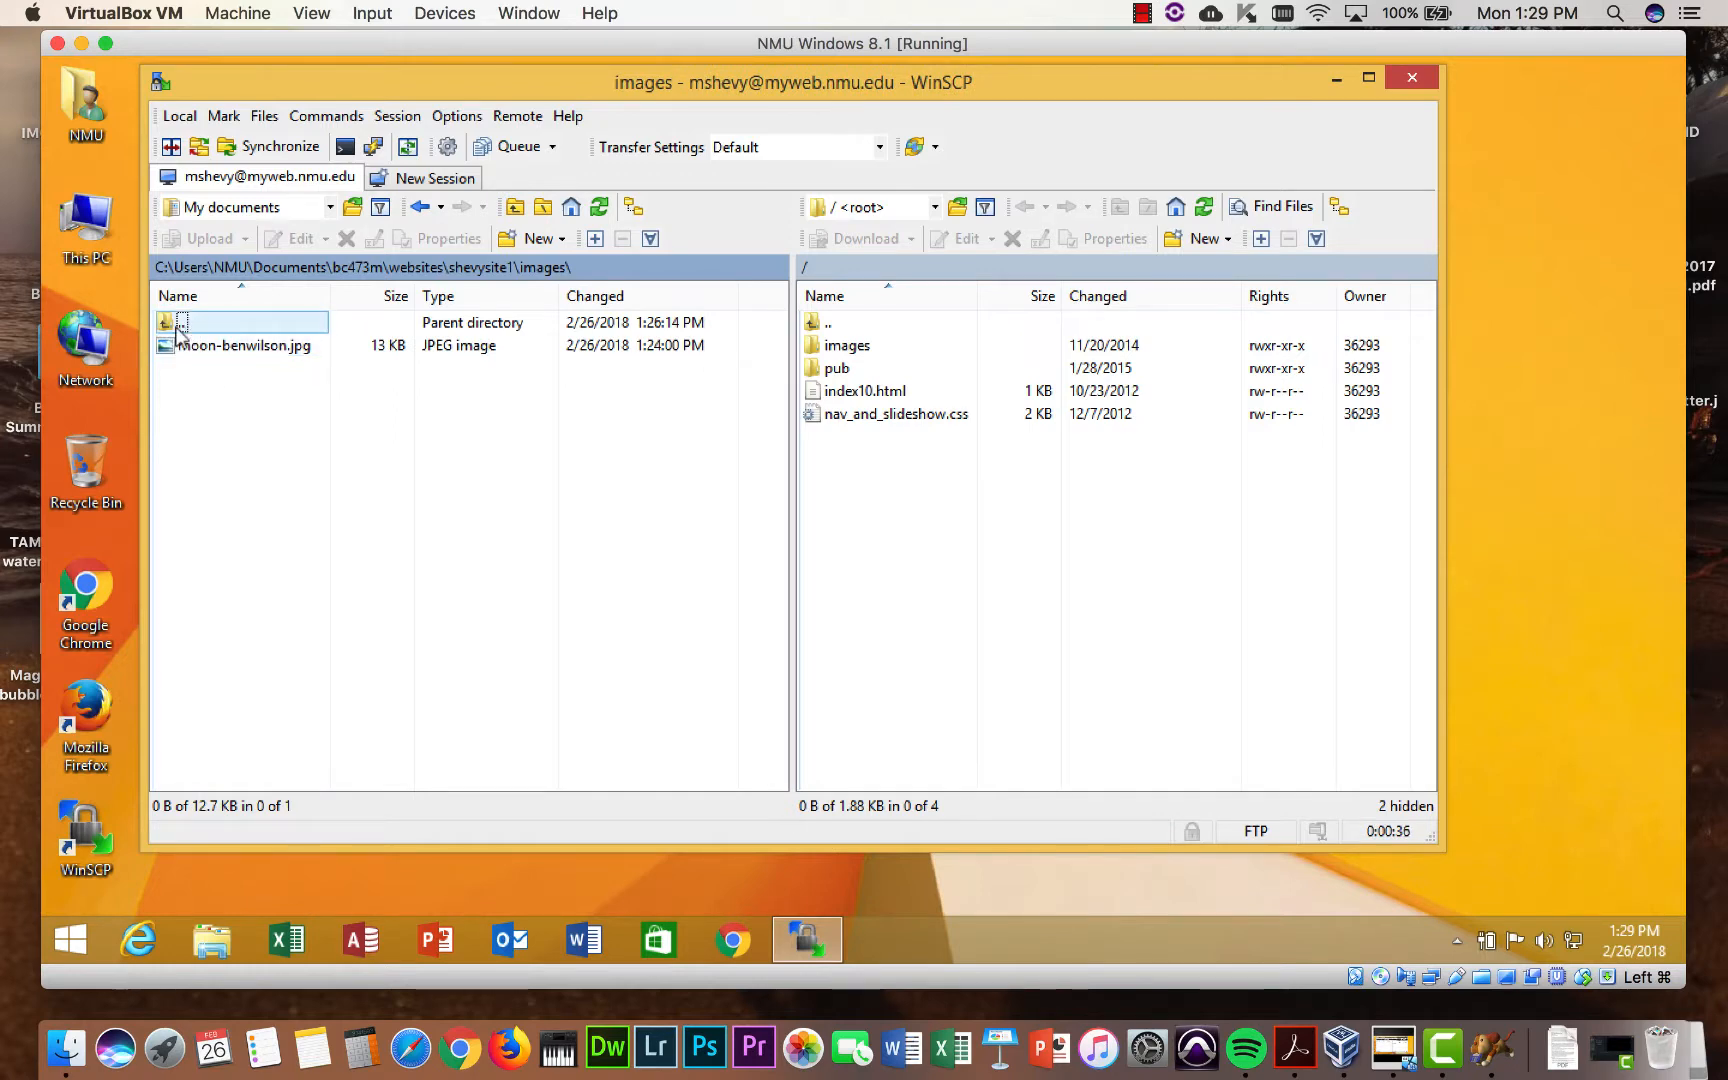
pyautogui.doubleClick(167, 326)
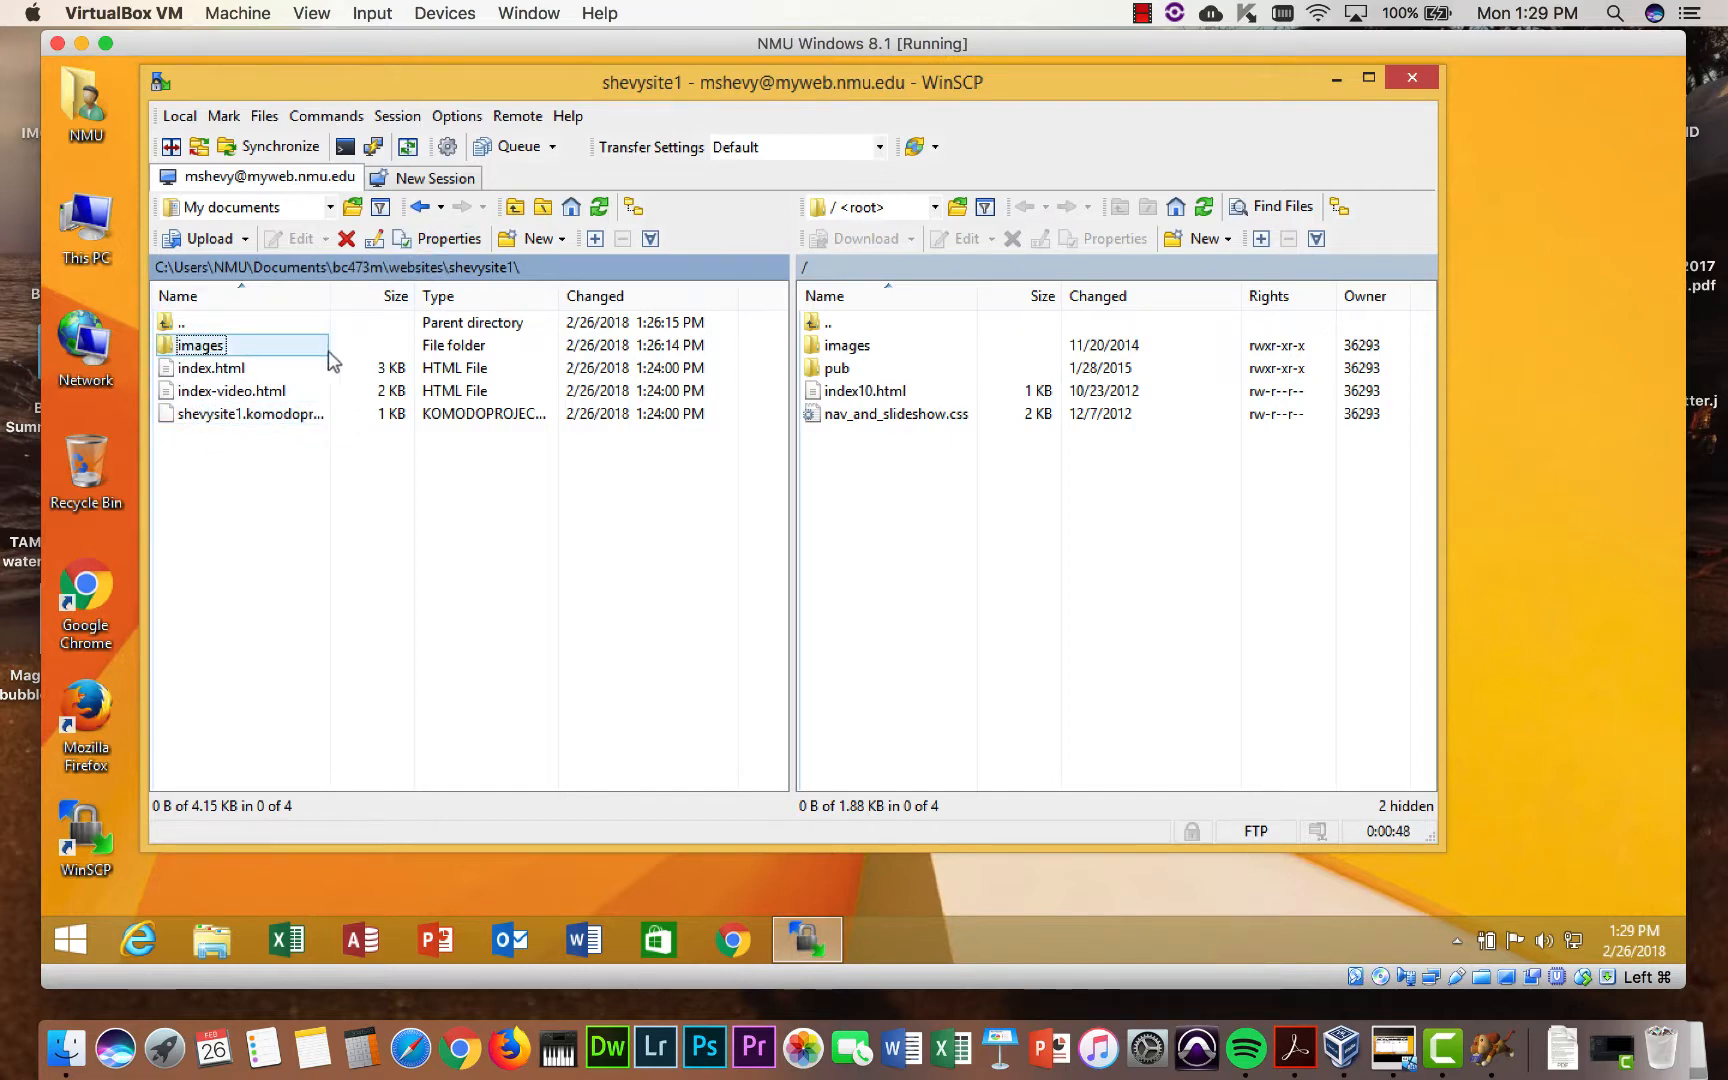
pyautogui.click(184, 319)
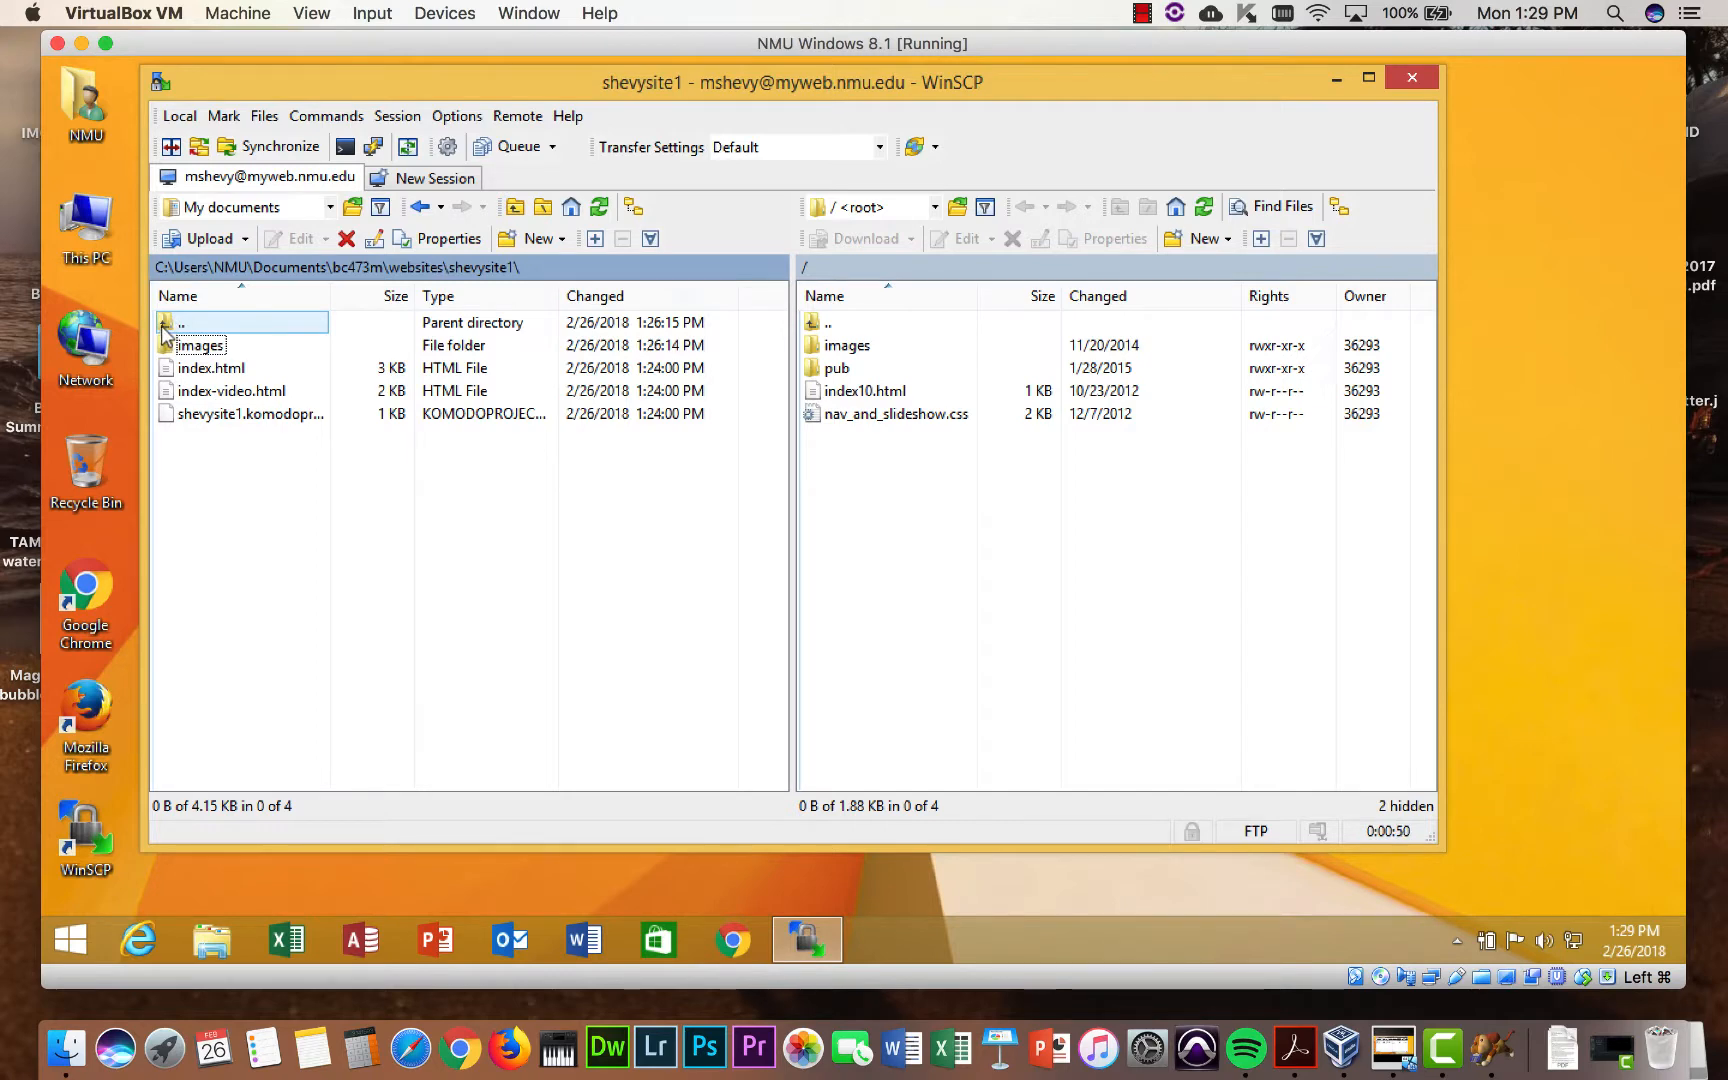
pyautogui.doubleClick(165, 328)
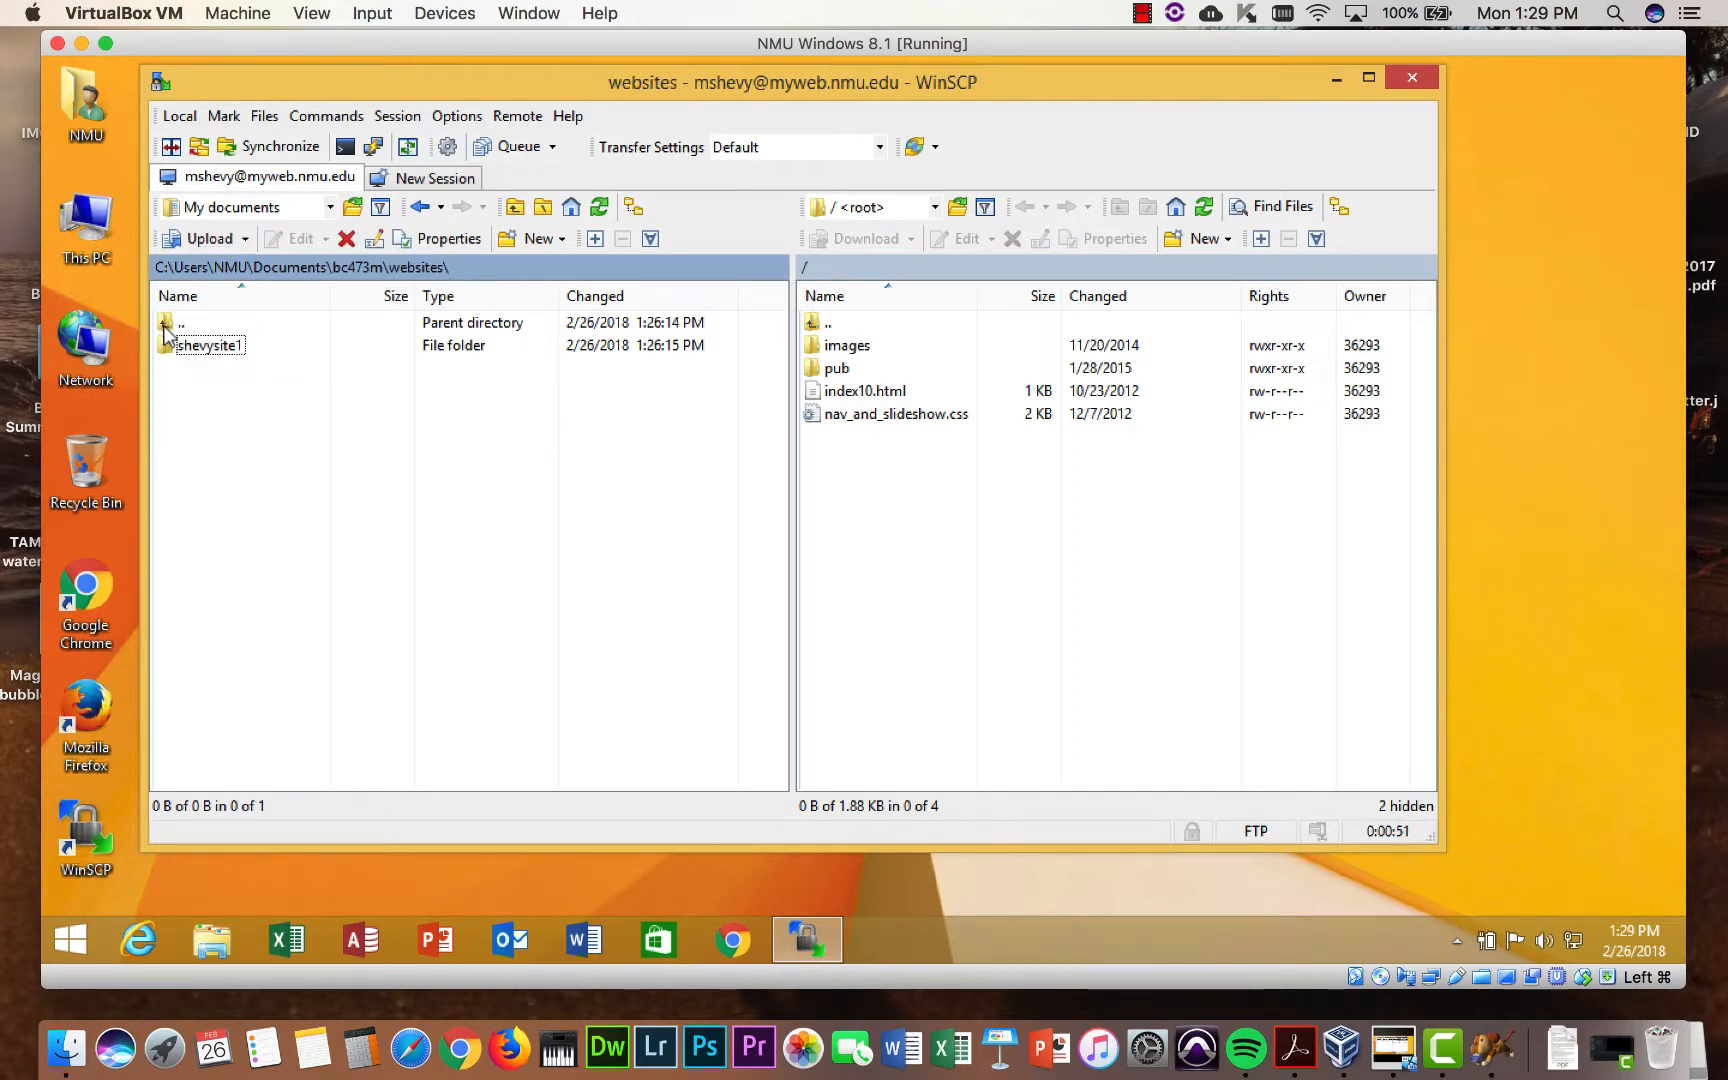
# Step: Open the server's pub folder, dismissing the context menu without creating anything
pyautogui.doubleClick(839, 376)
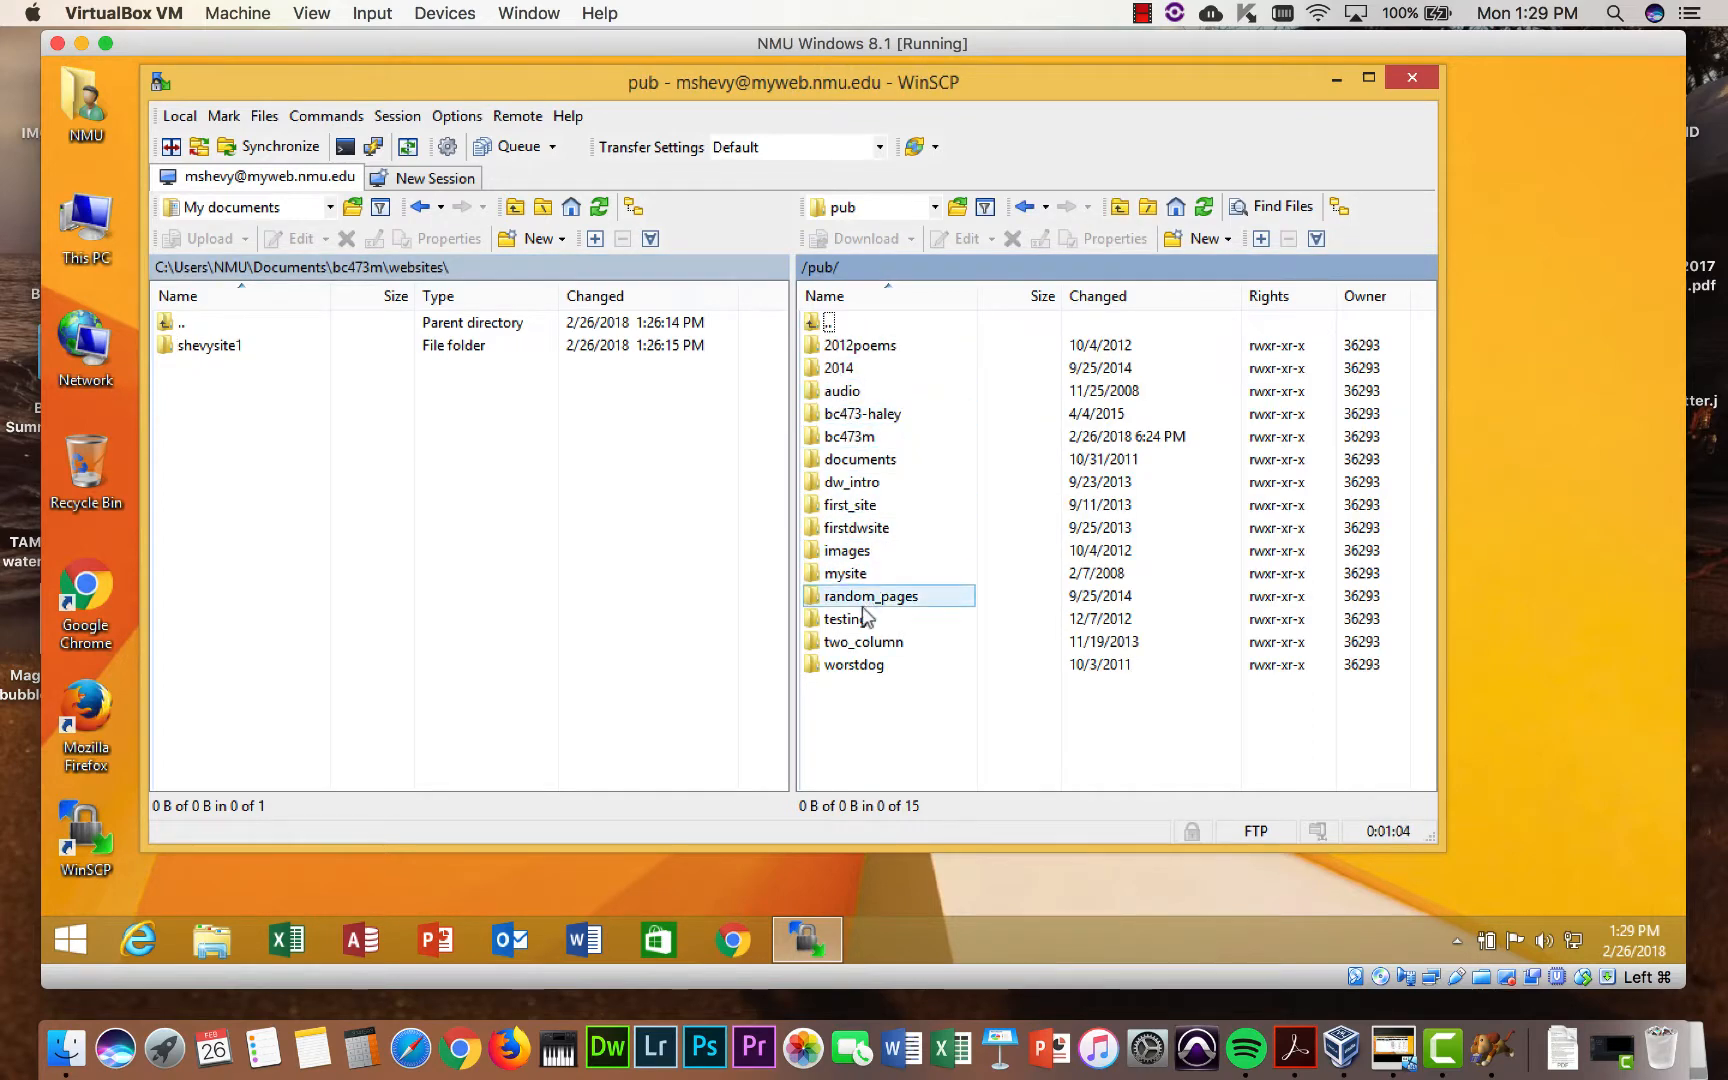
pyautogui.rightClick(852, 703)
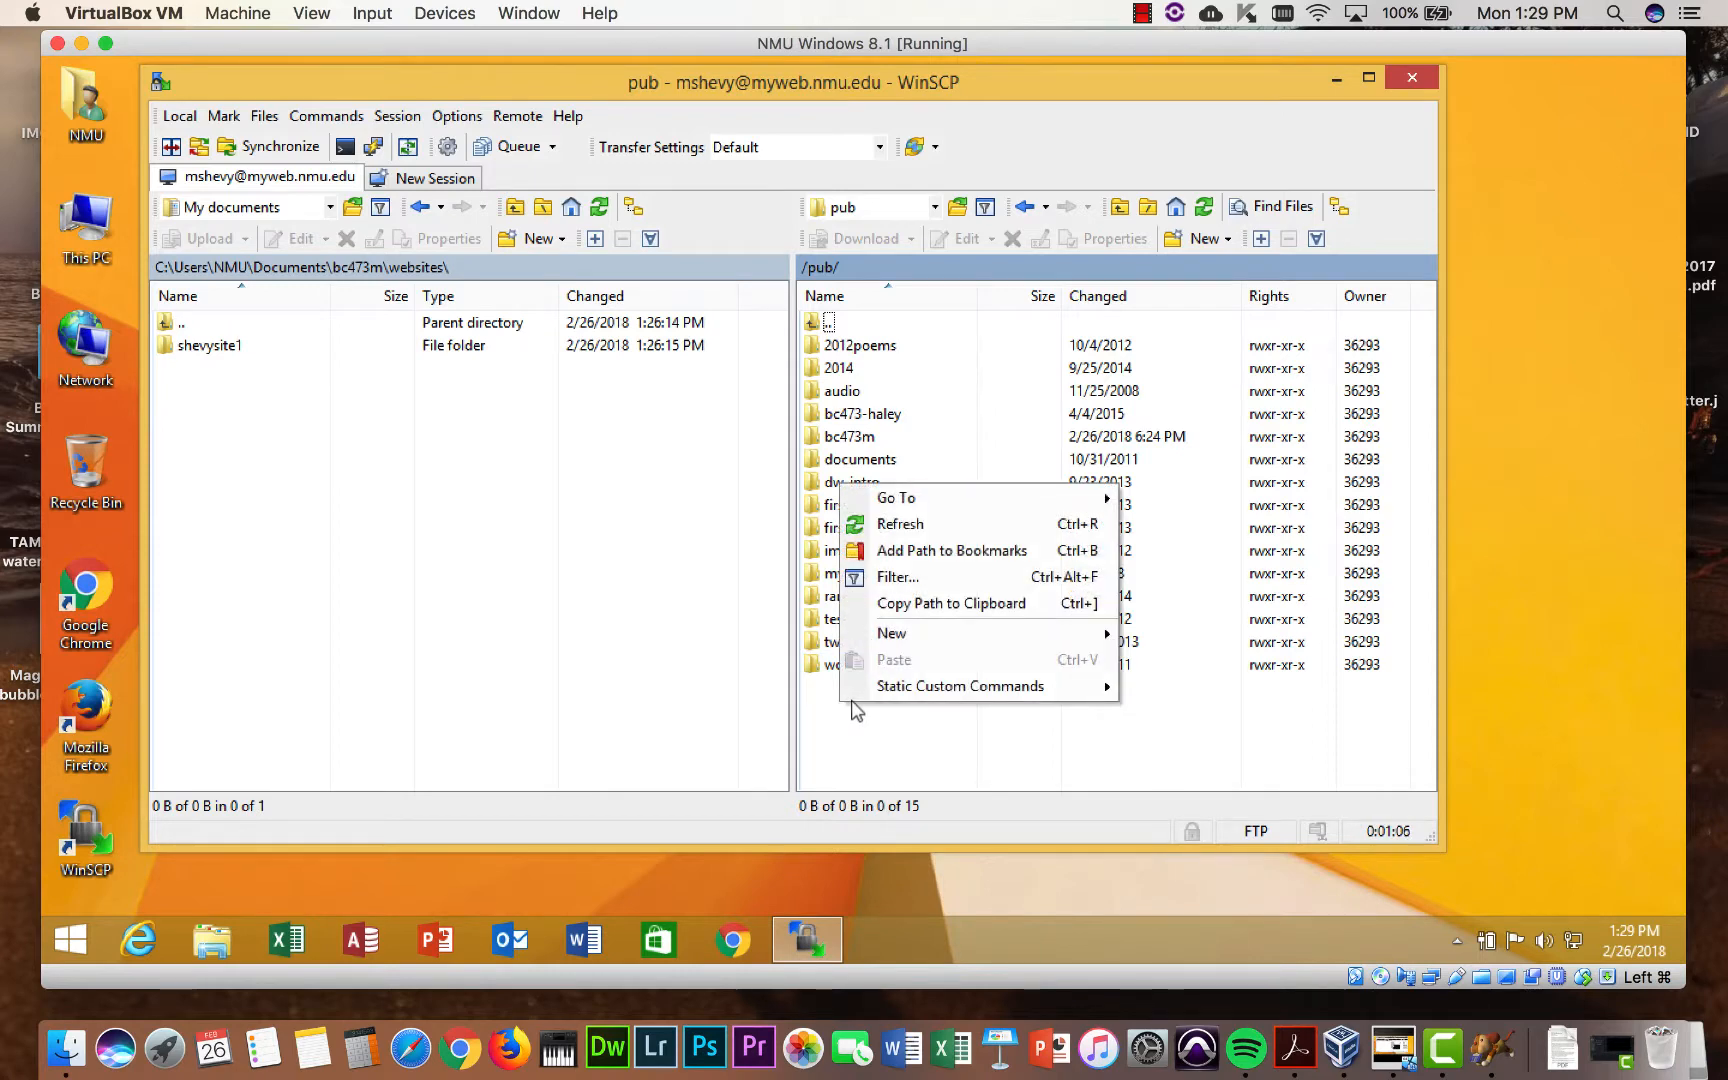
pyautogui.moveTo(900, 645)
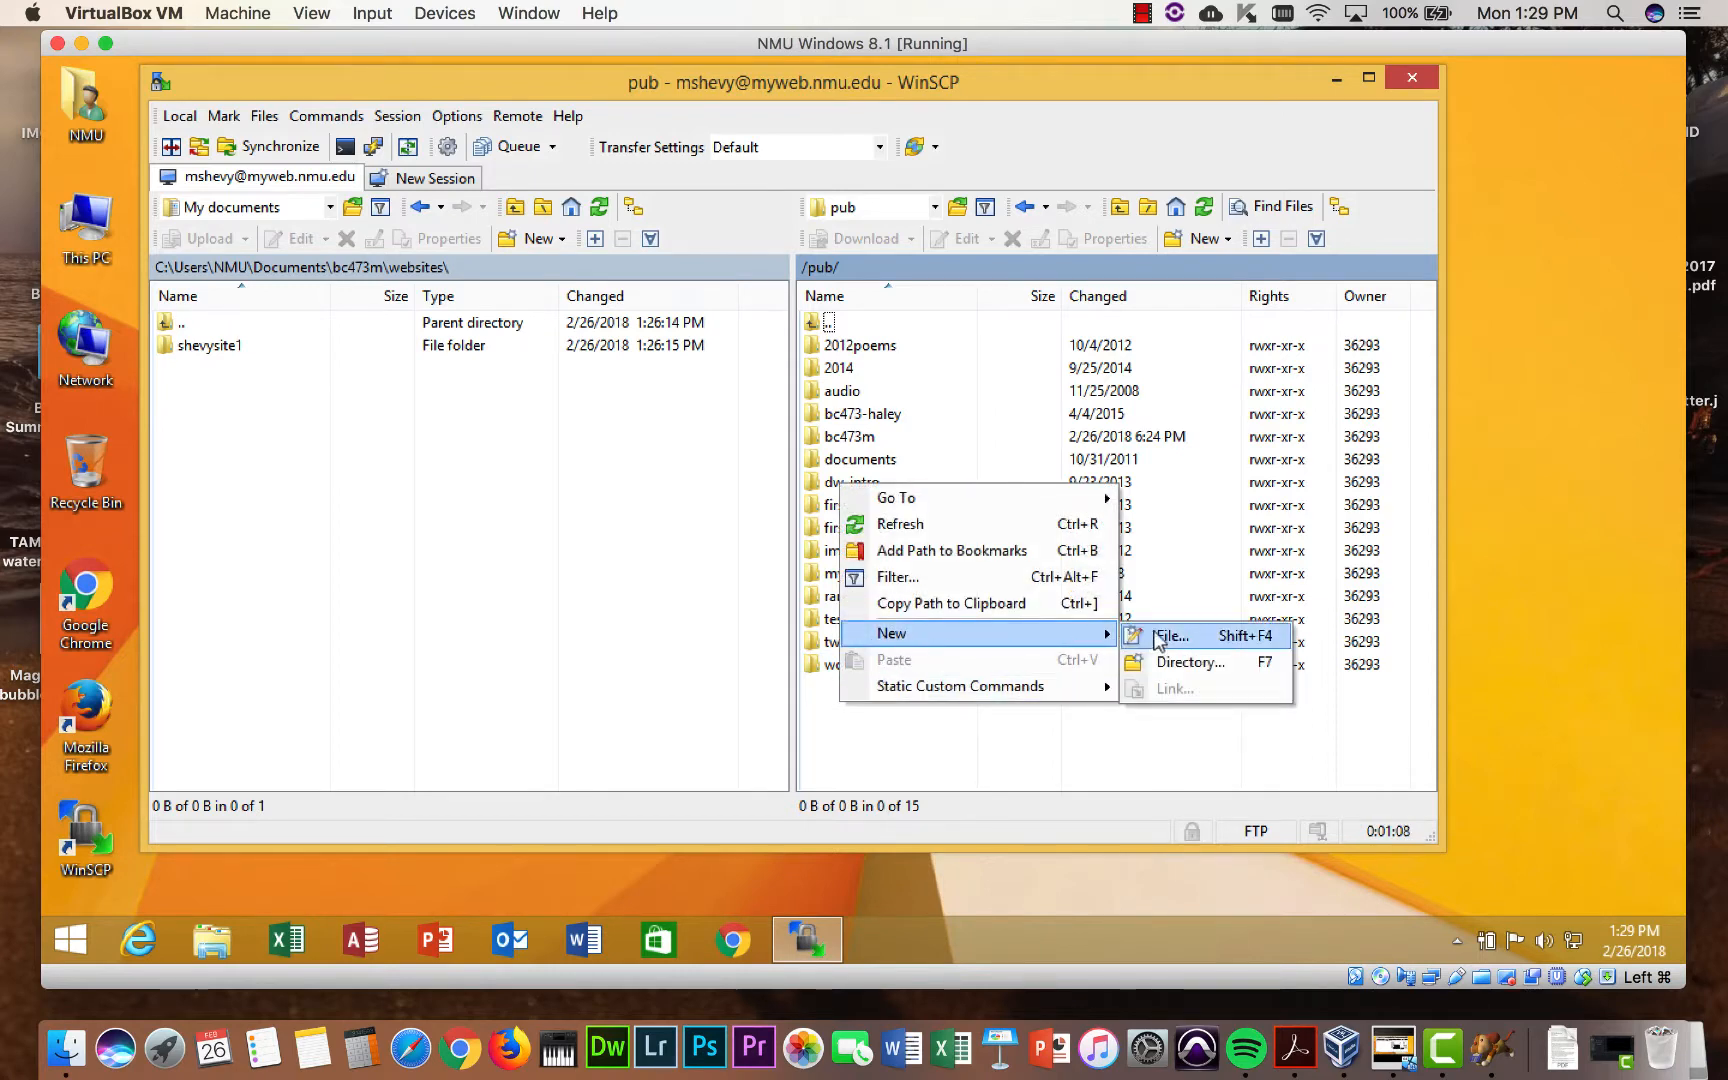
pyautogui.click(838, 738)
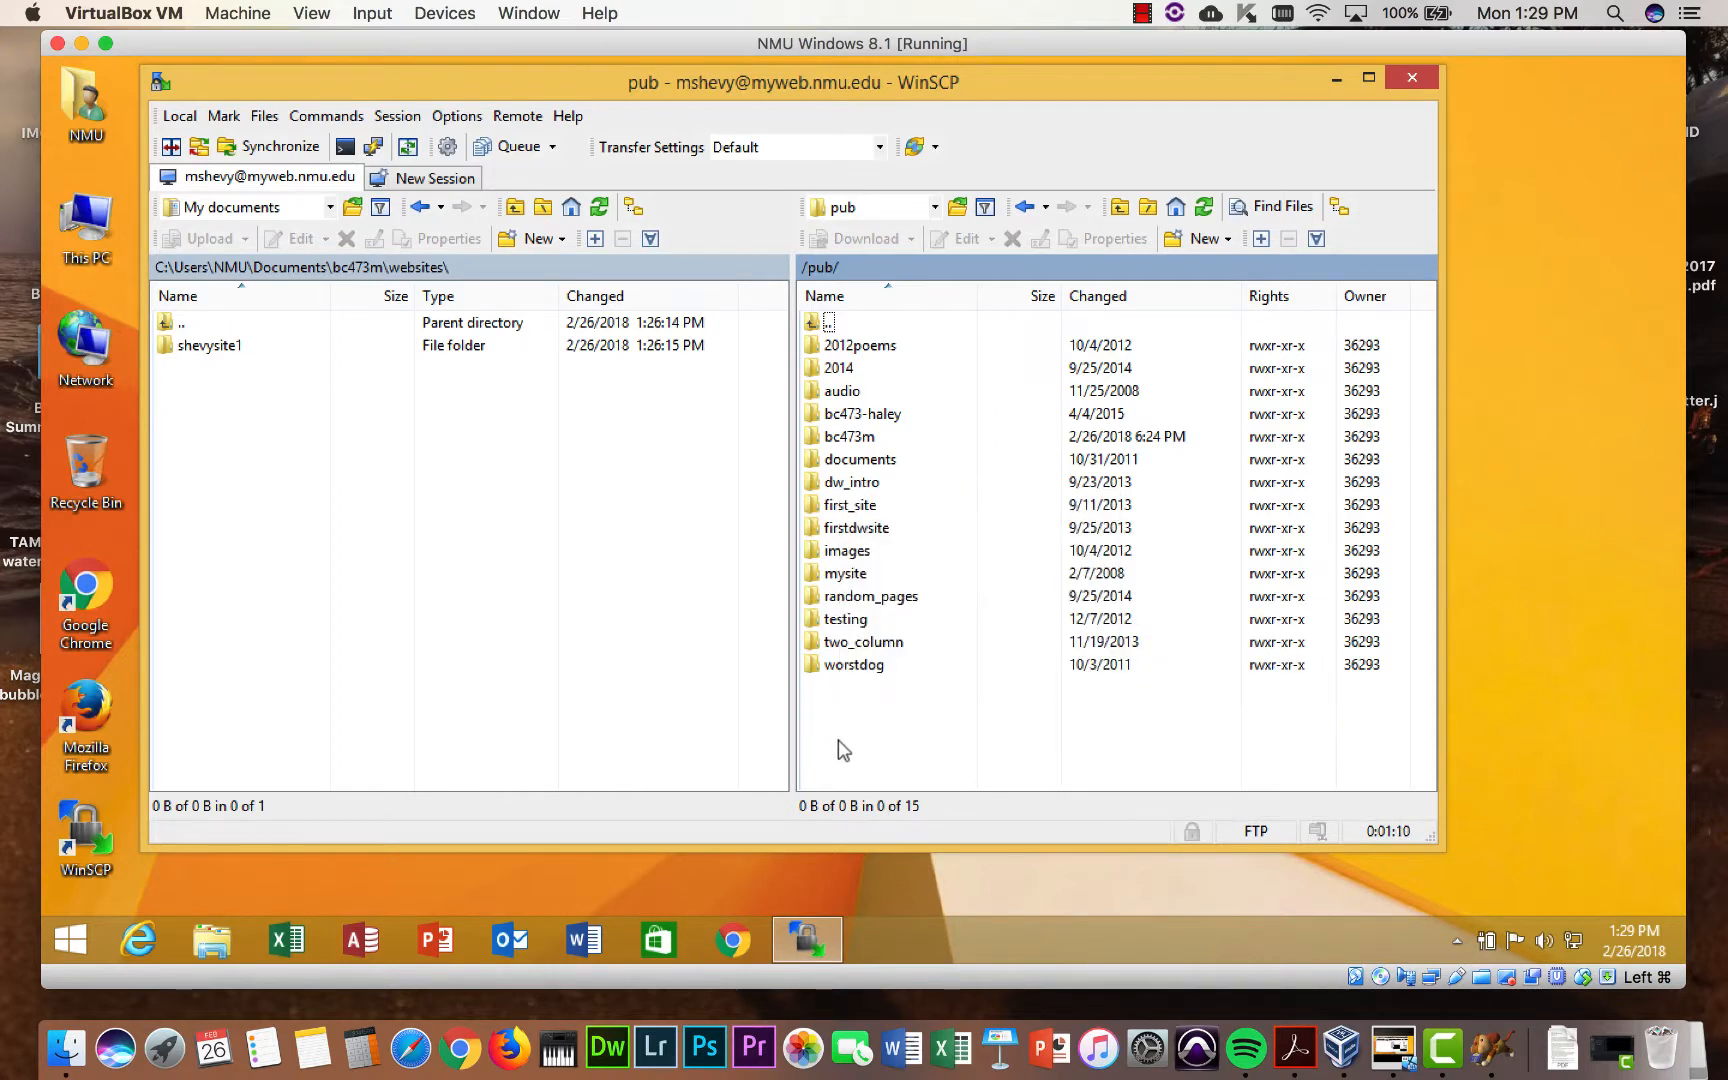
# Step: Open the server's bc473m folder and then its websites folder
pyautogui.click(849, 440)
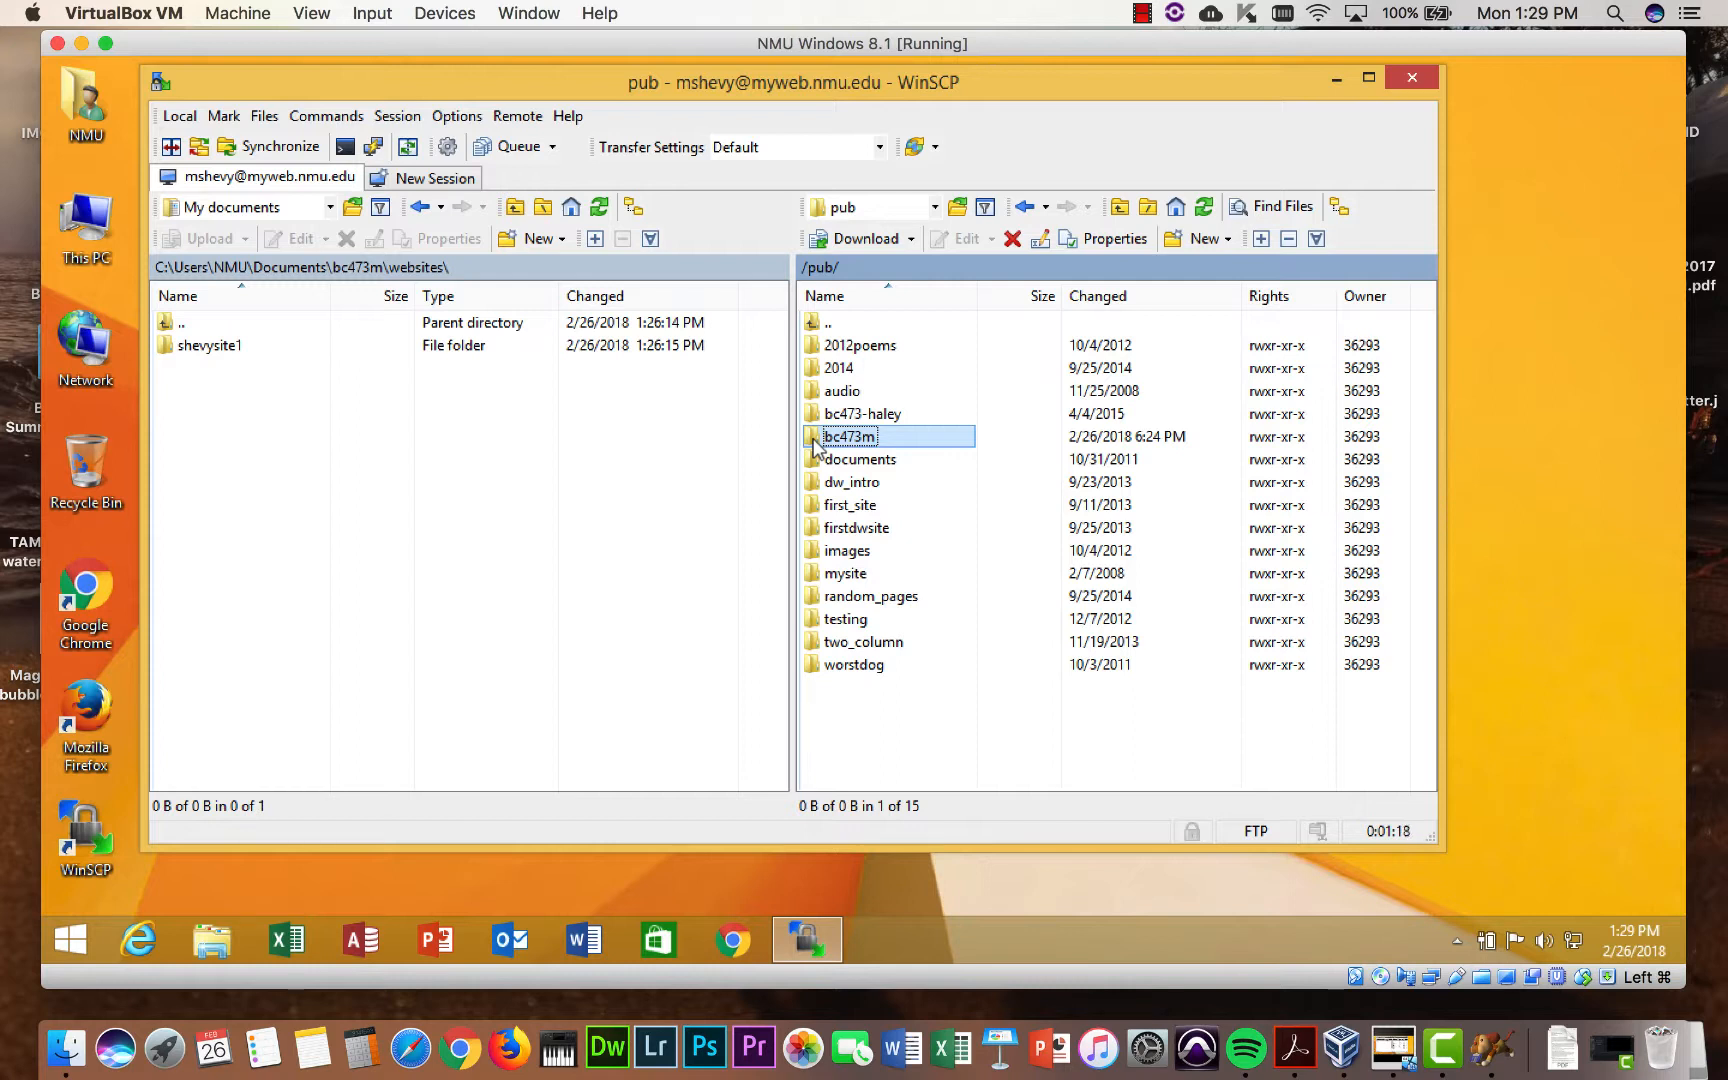
pyautogui.doubleClick(814, 445)
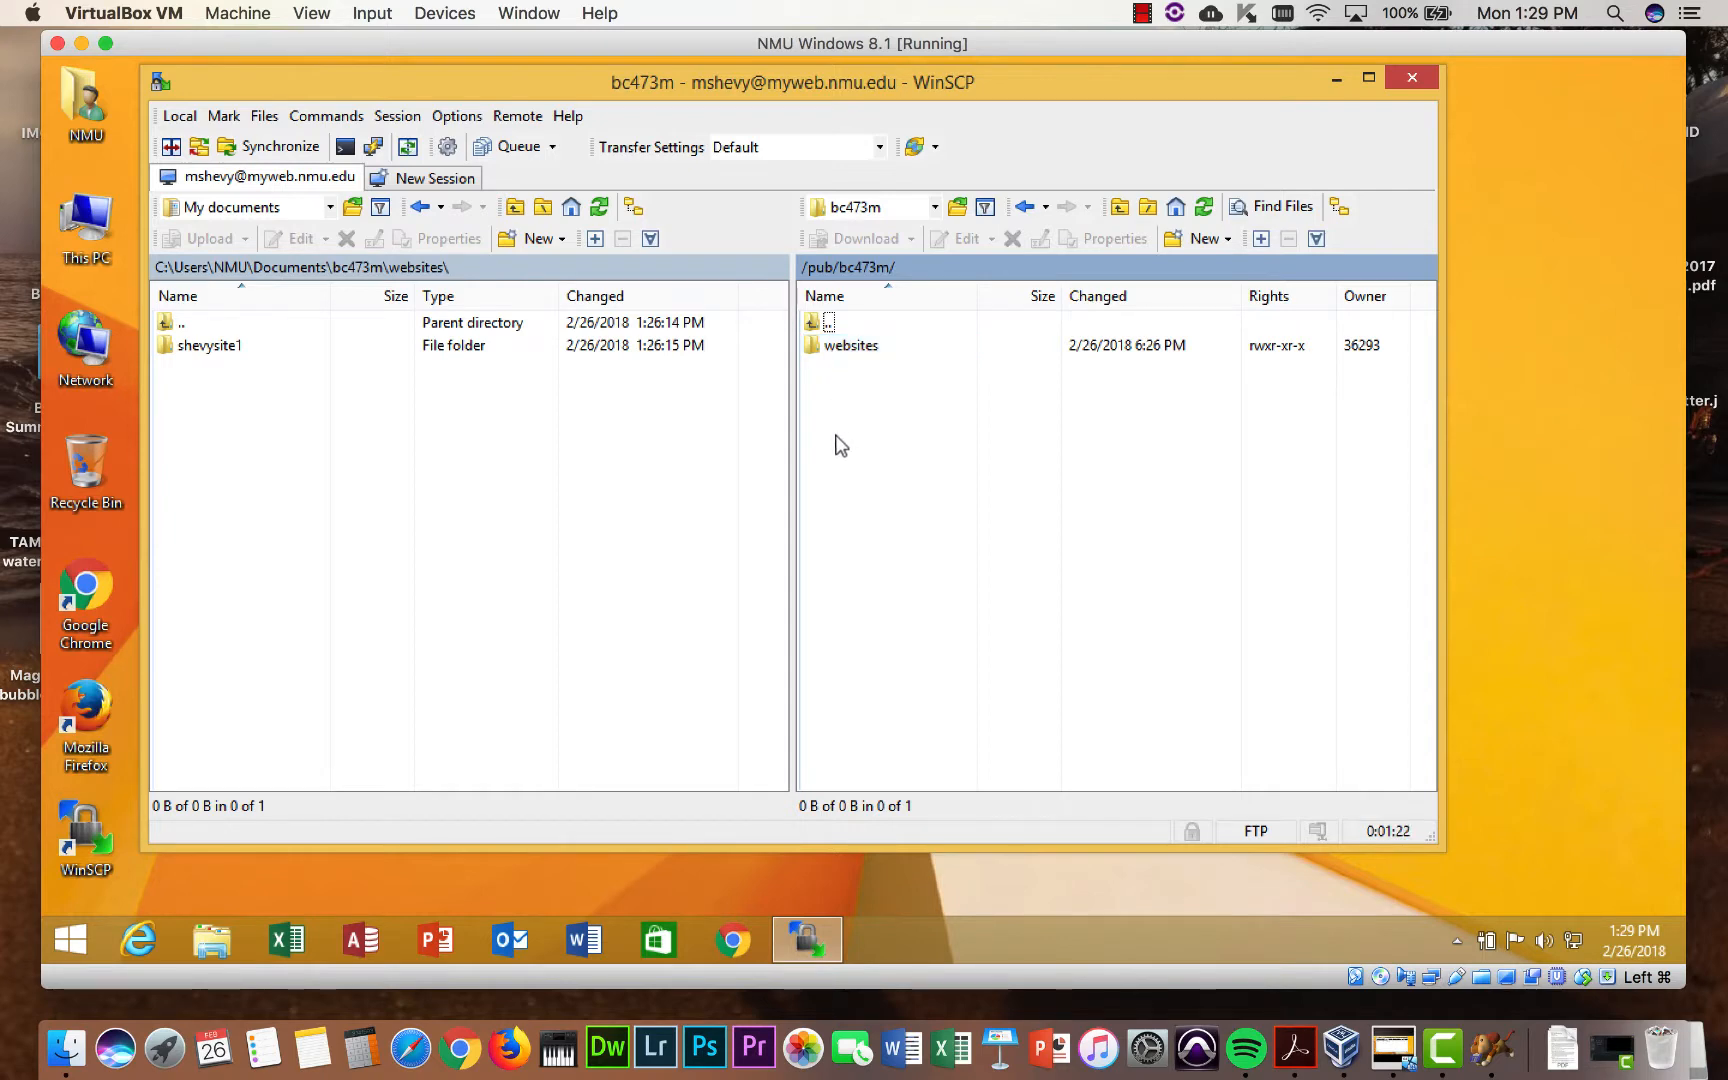
pyautogui.rightClick(849, 387)
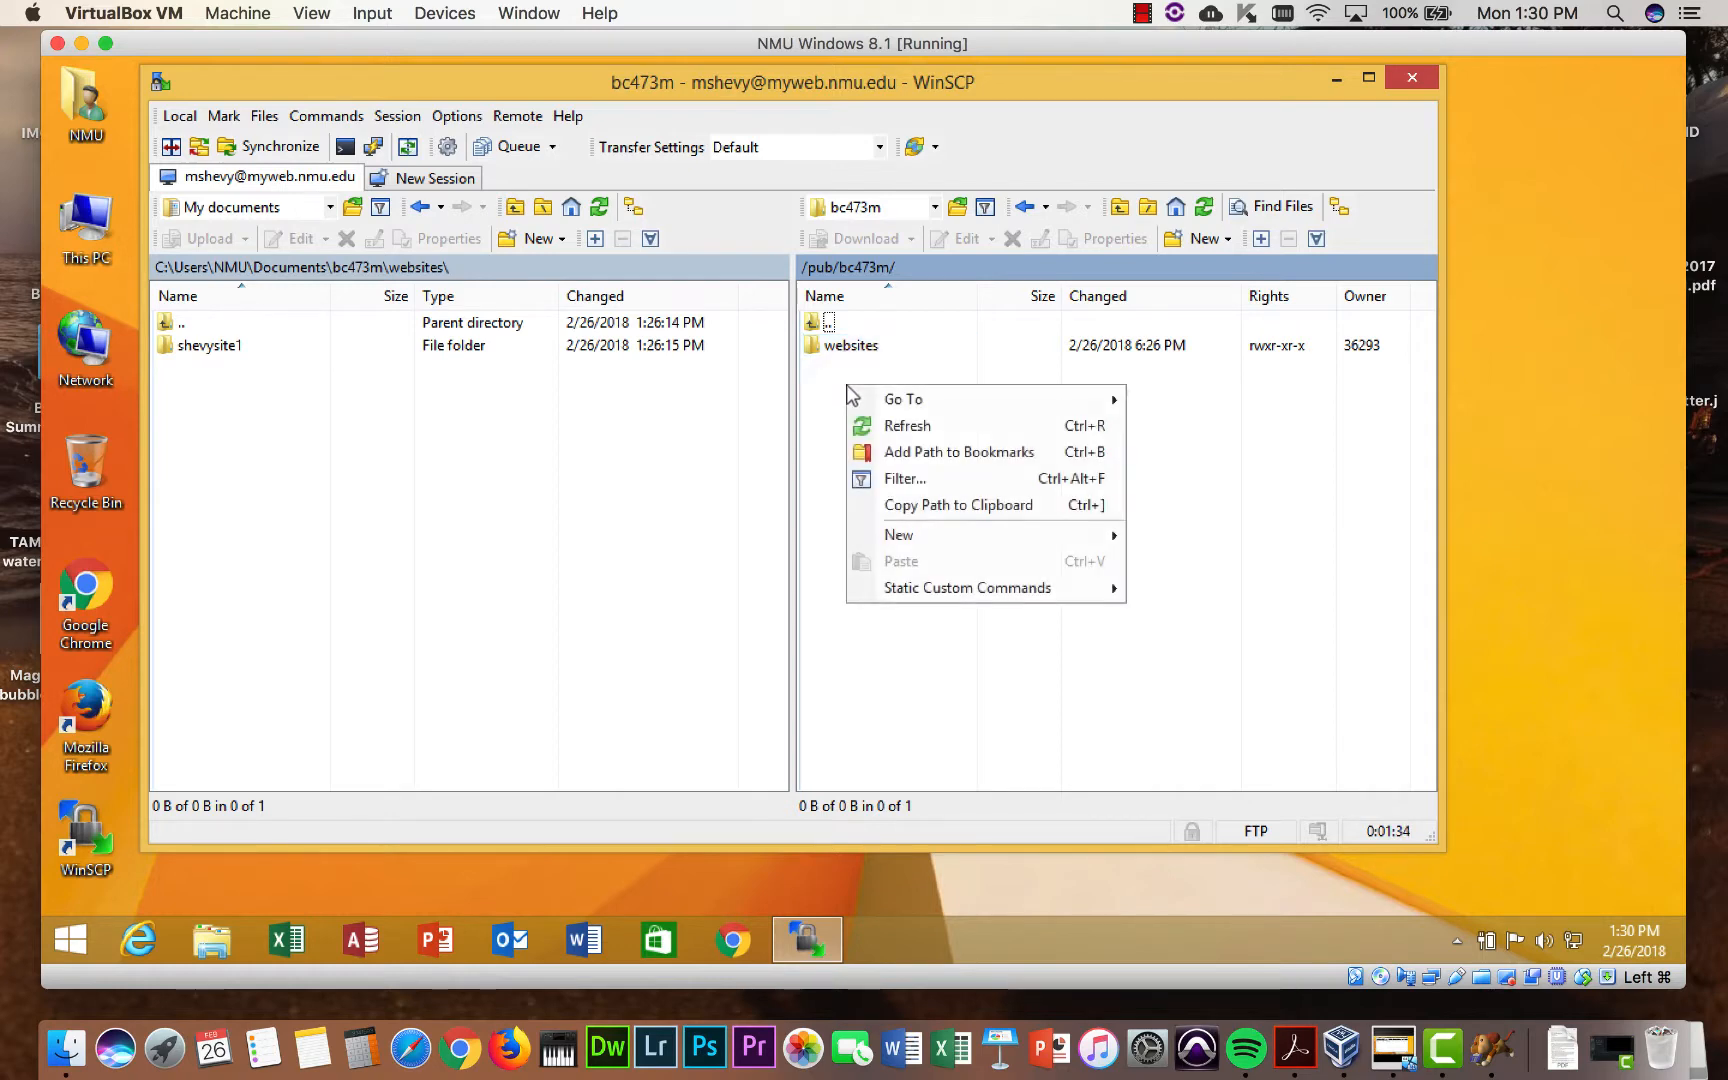
pyautogui.moveTo(913, 532)
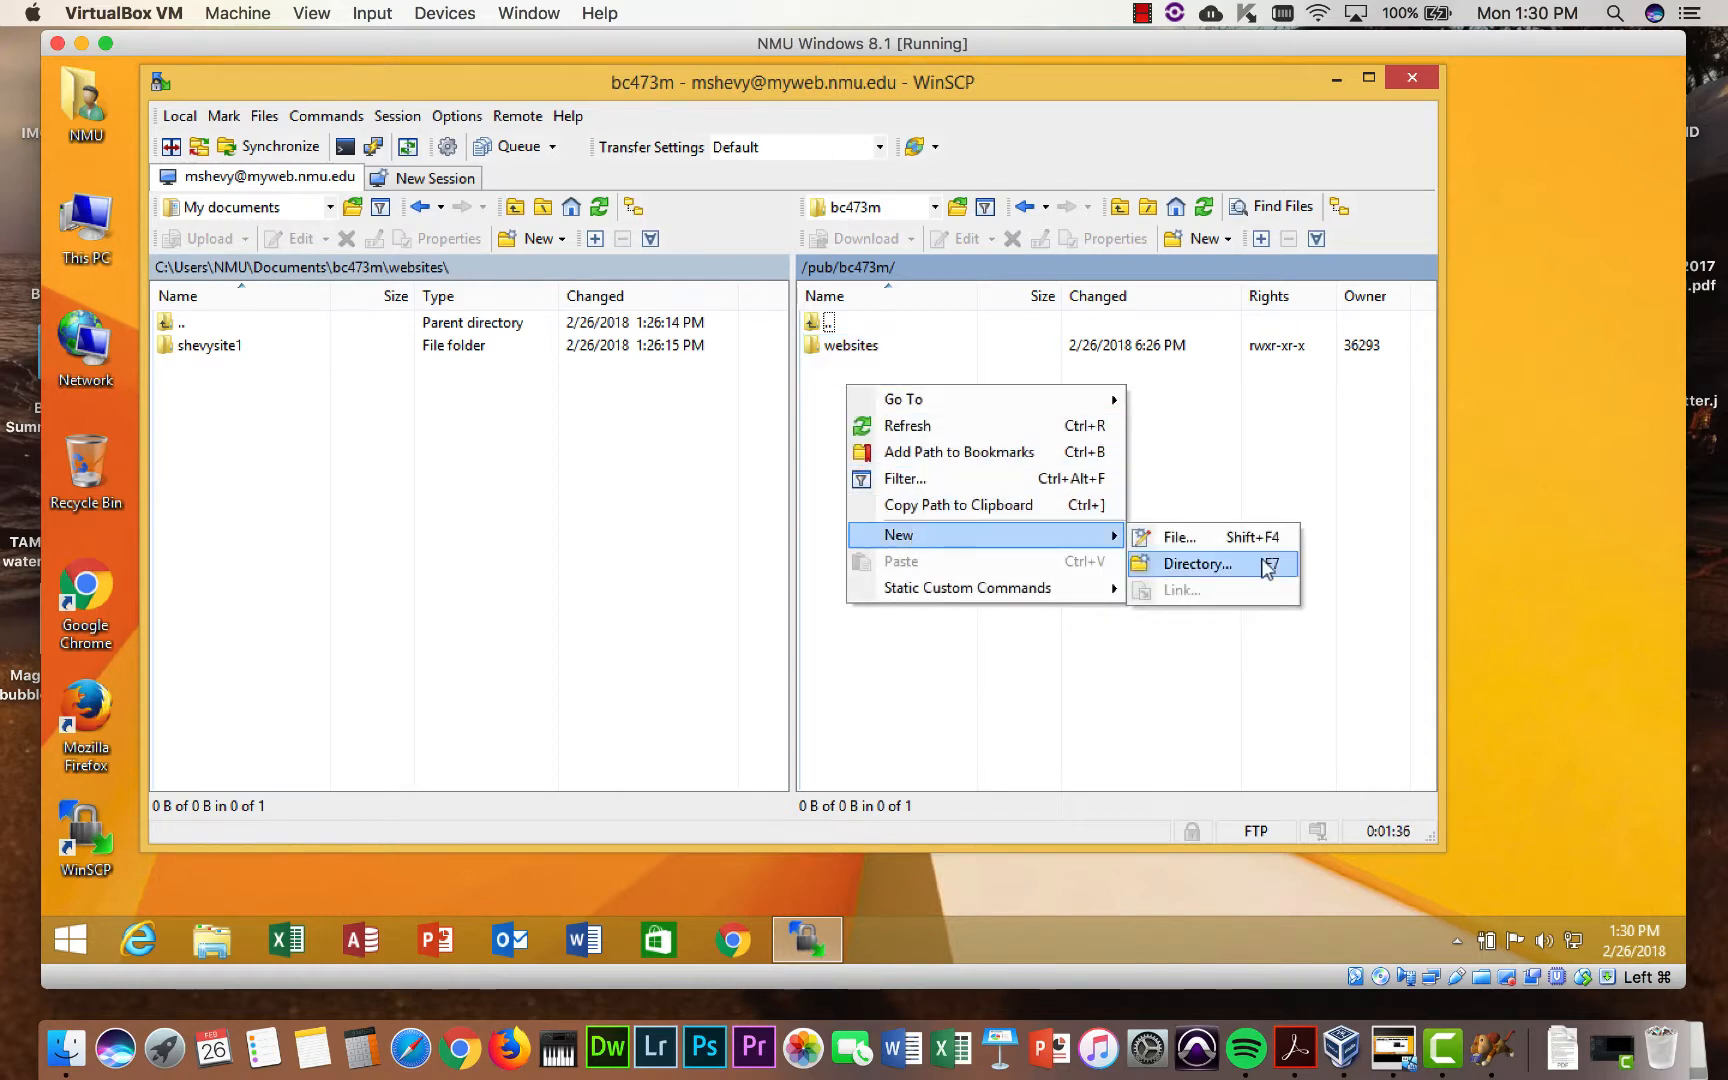
pyautogui.click(882, 350)
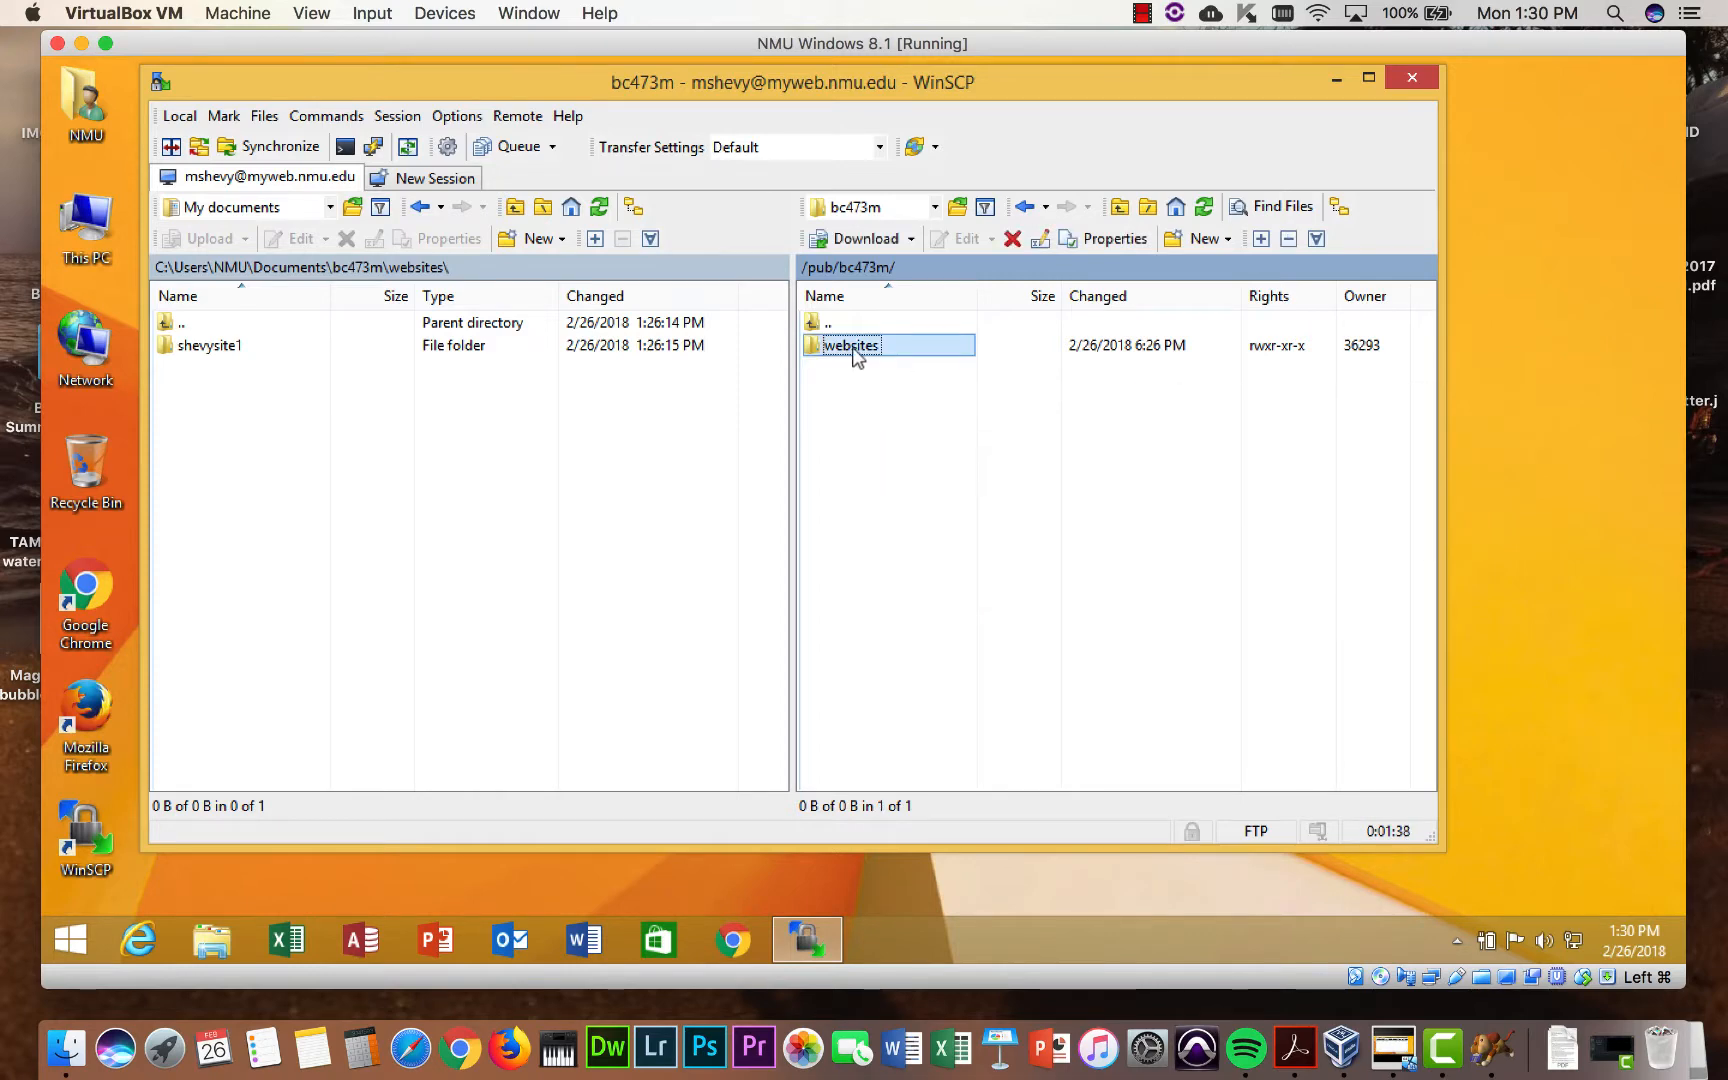
pyautogui.doubleClick(855, 350)
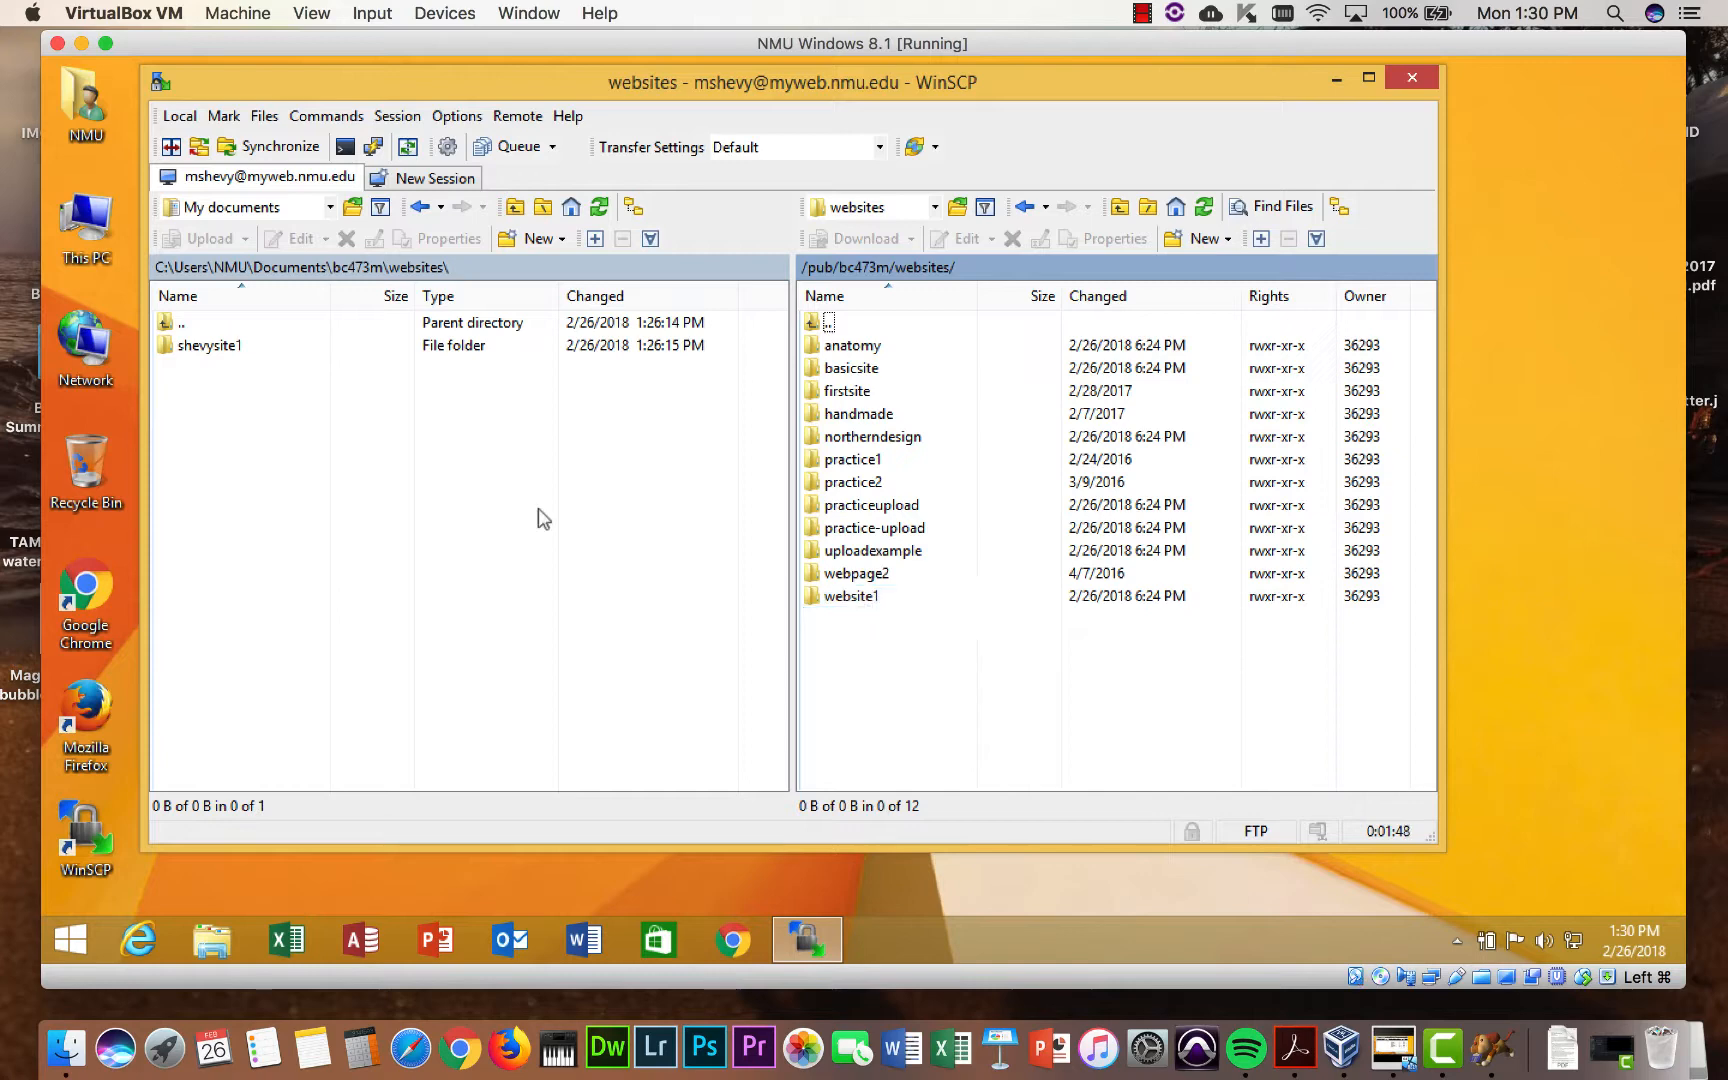
# Step: Upload shevysite1 into the server's websites folder, verify its images, then switch to Chrome
pyautogui.click(195, 344)
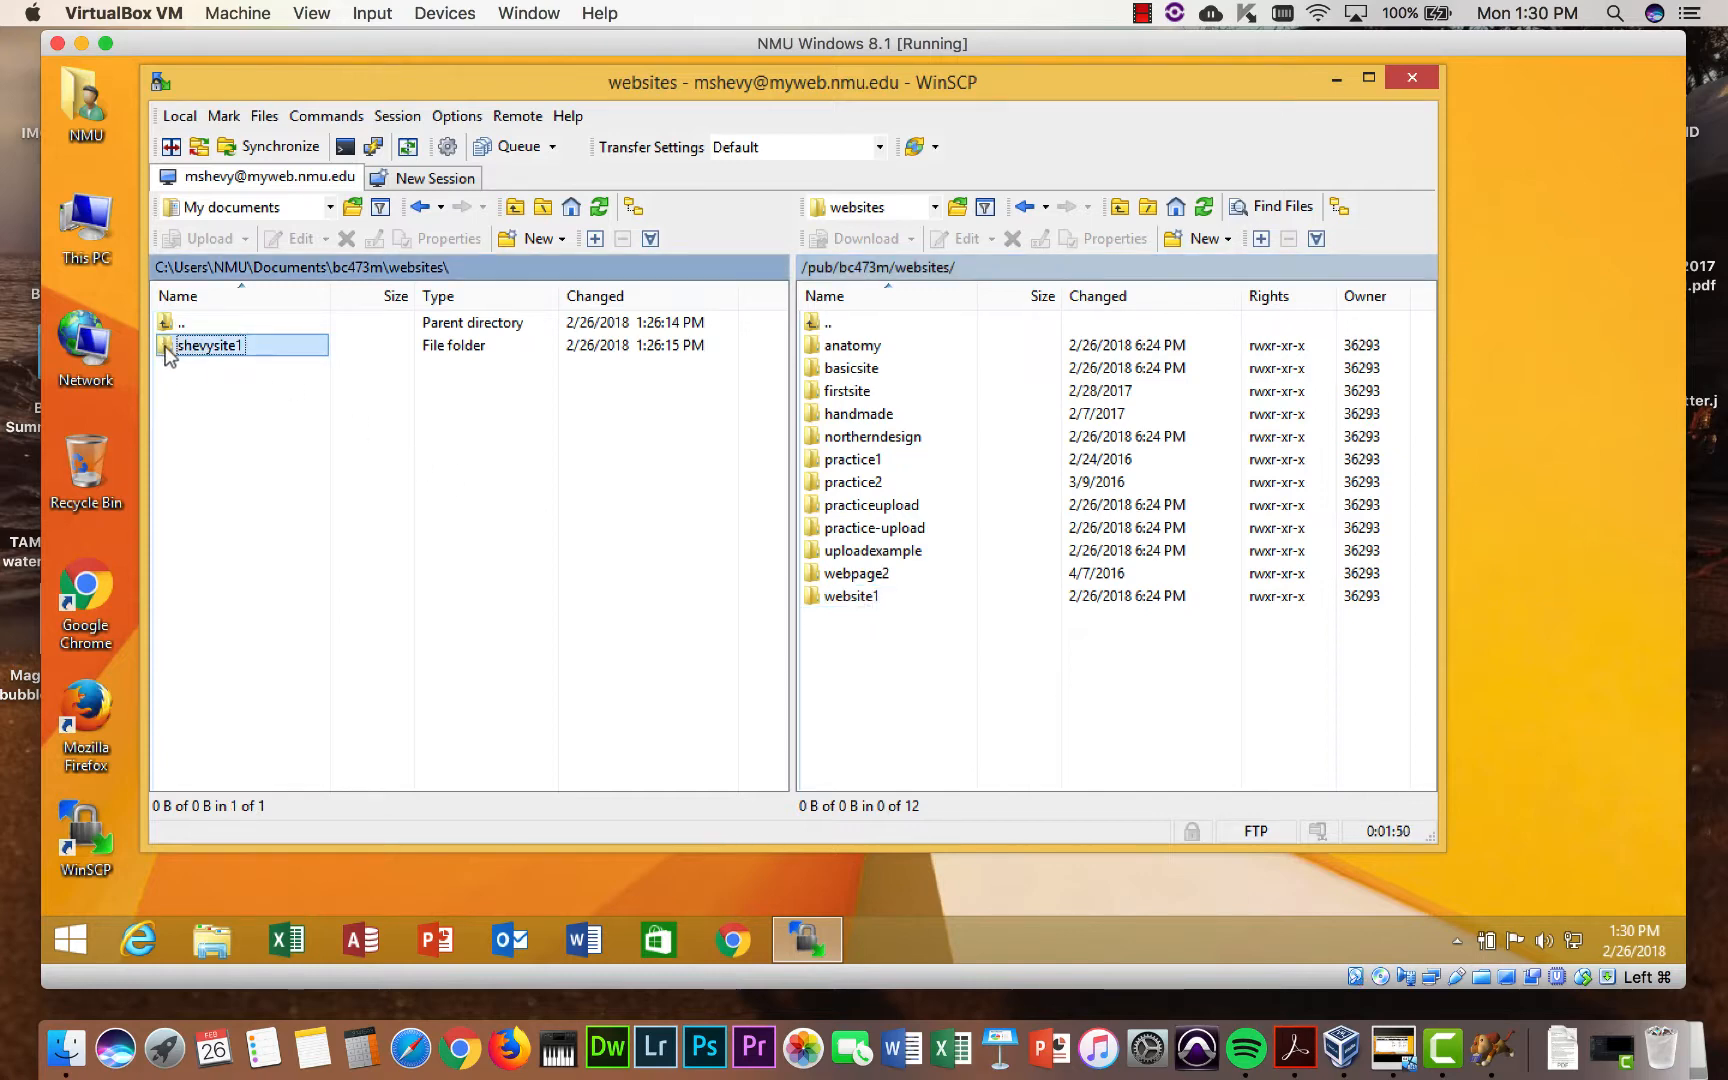
pyautogui.moveTo(195, 344); pyautogui.dragTo(845, 653)
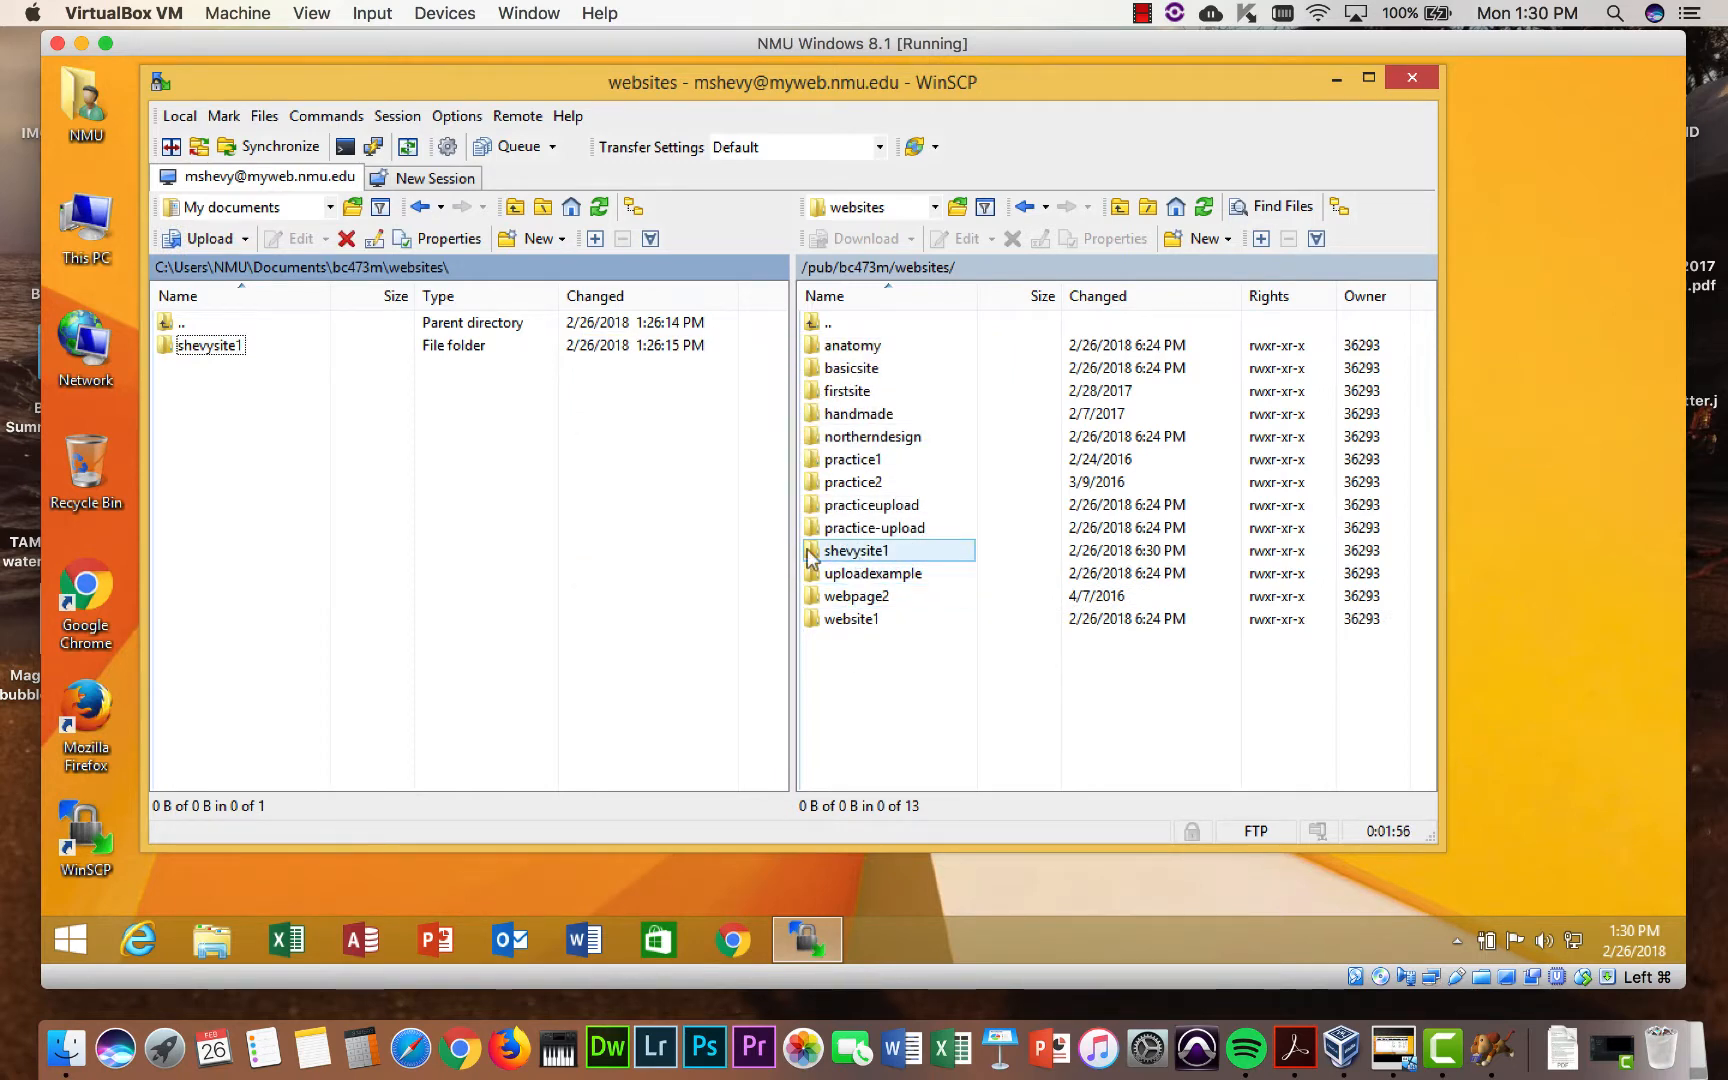
pyautogui.doubleClick(858, 553)
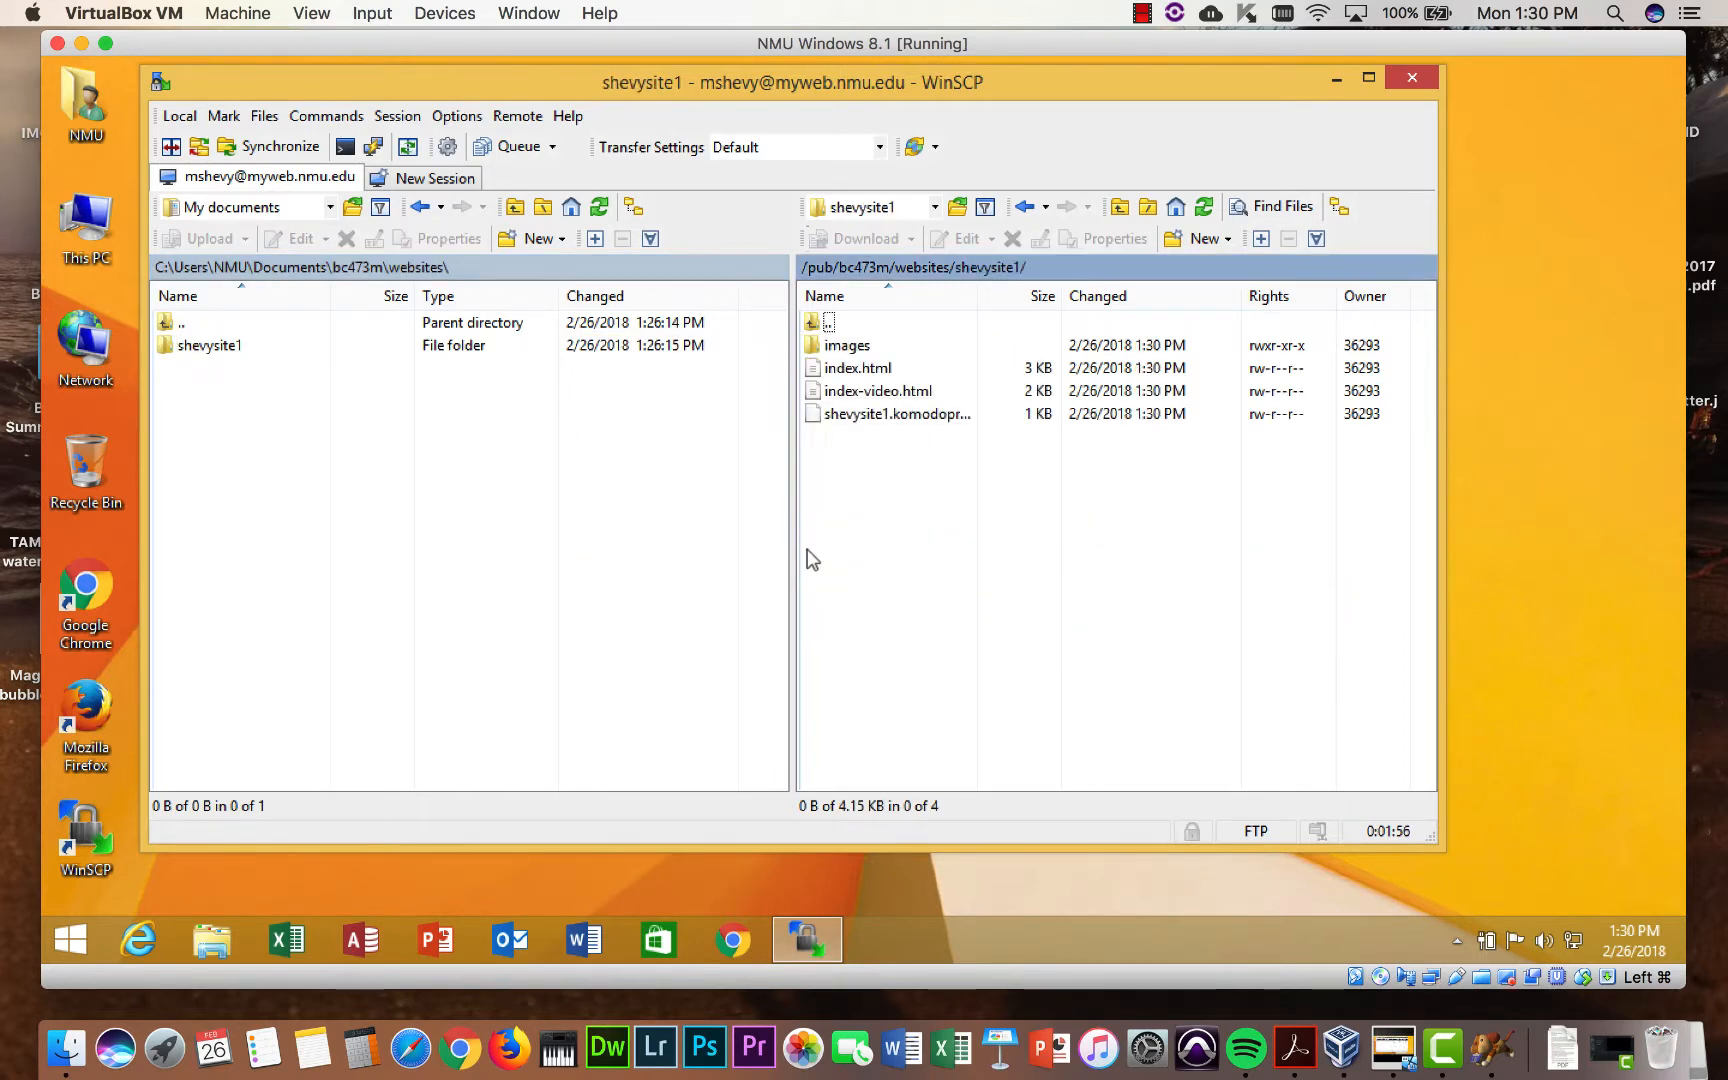
pyautogui.doubleClick(848, 348)
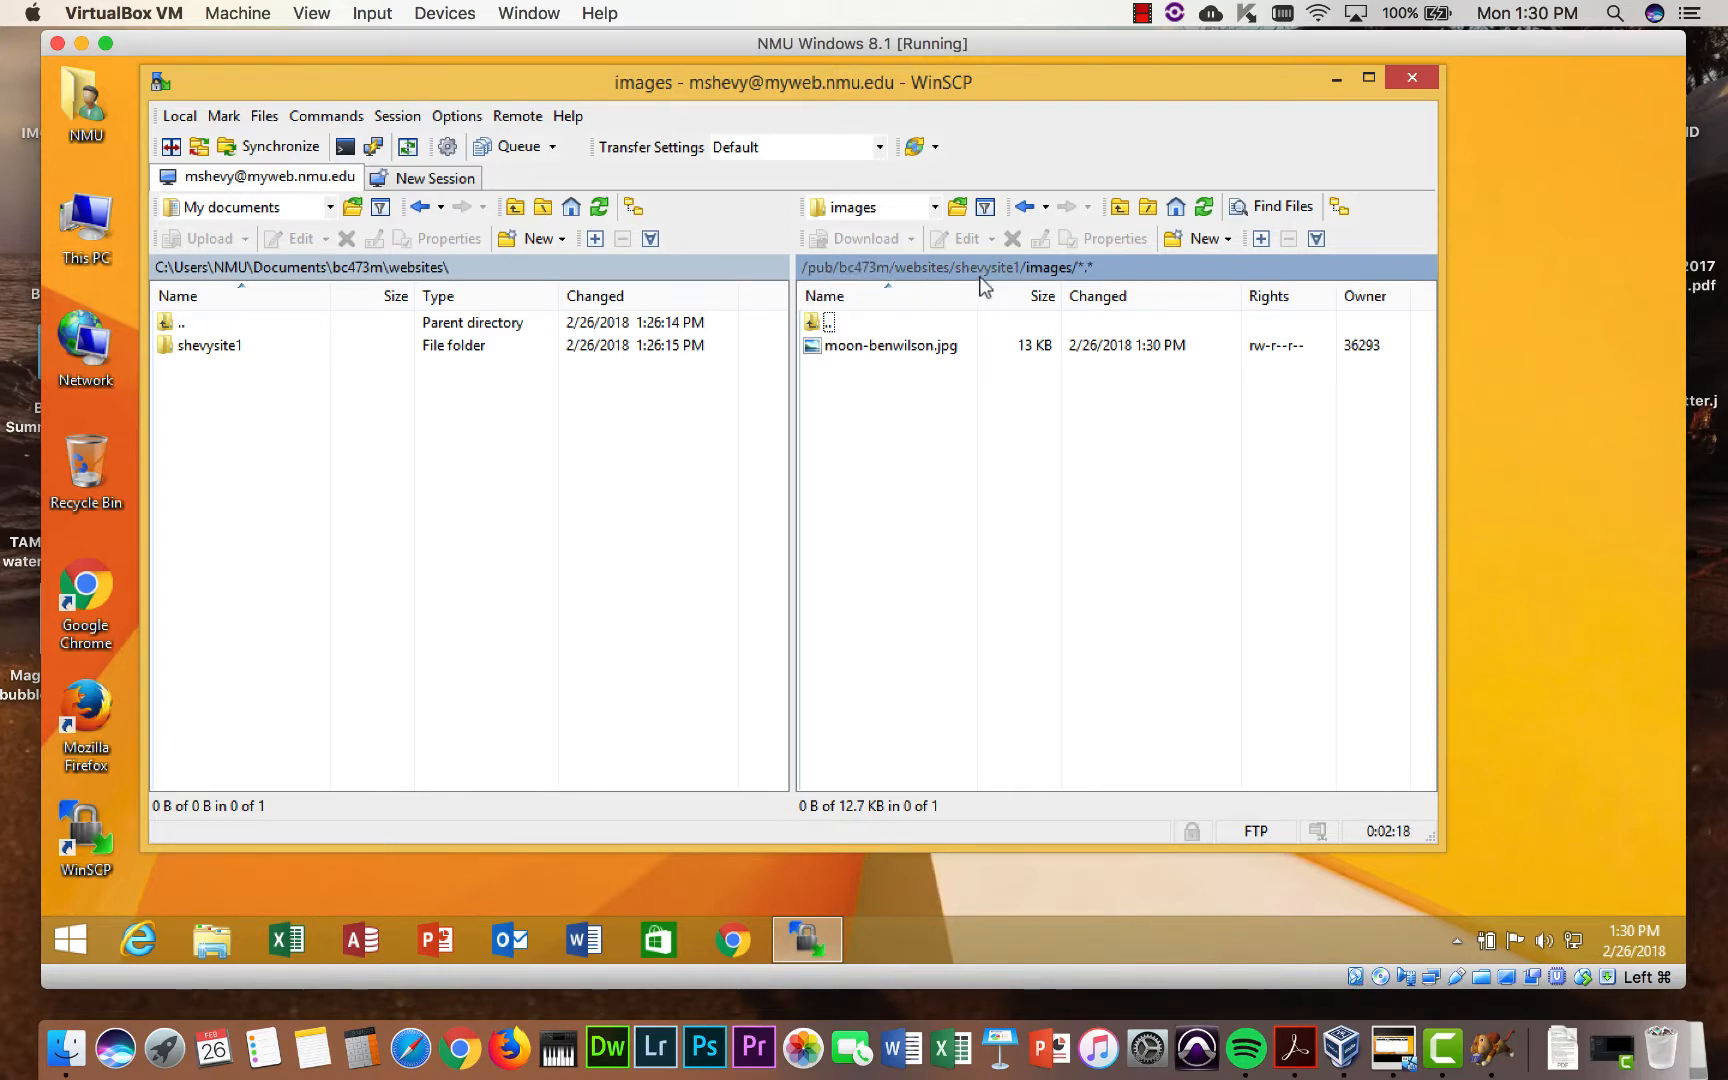
pyautogui.doubleClick(818, 322)
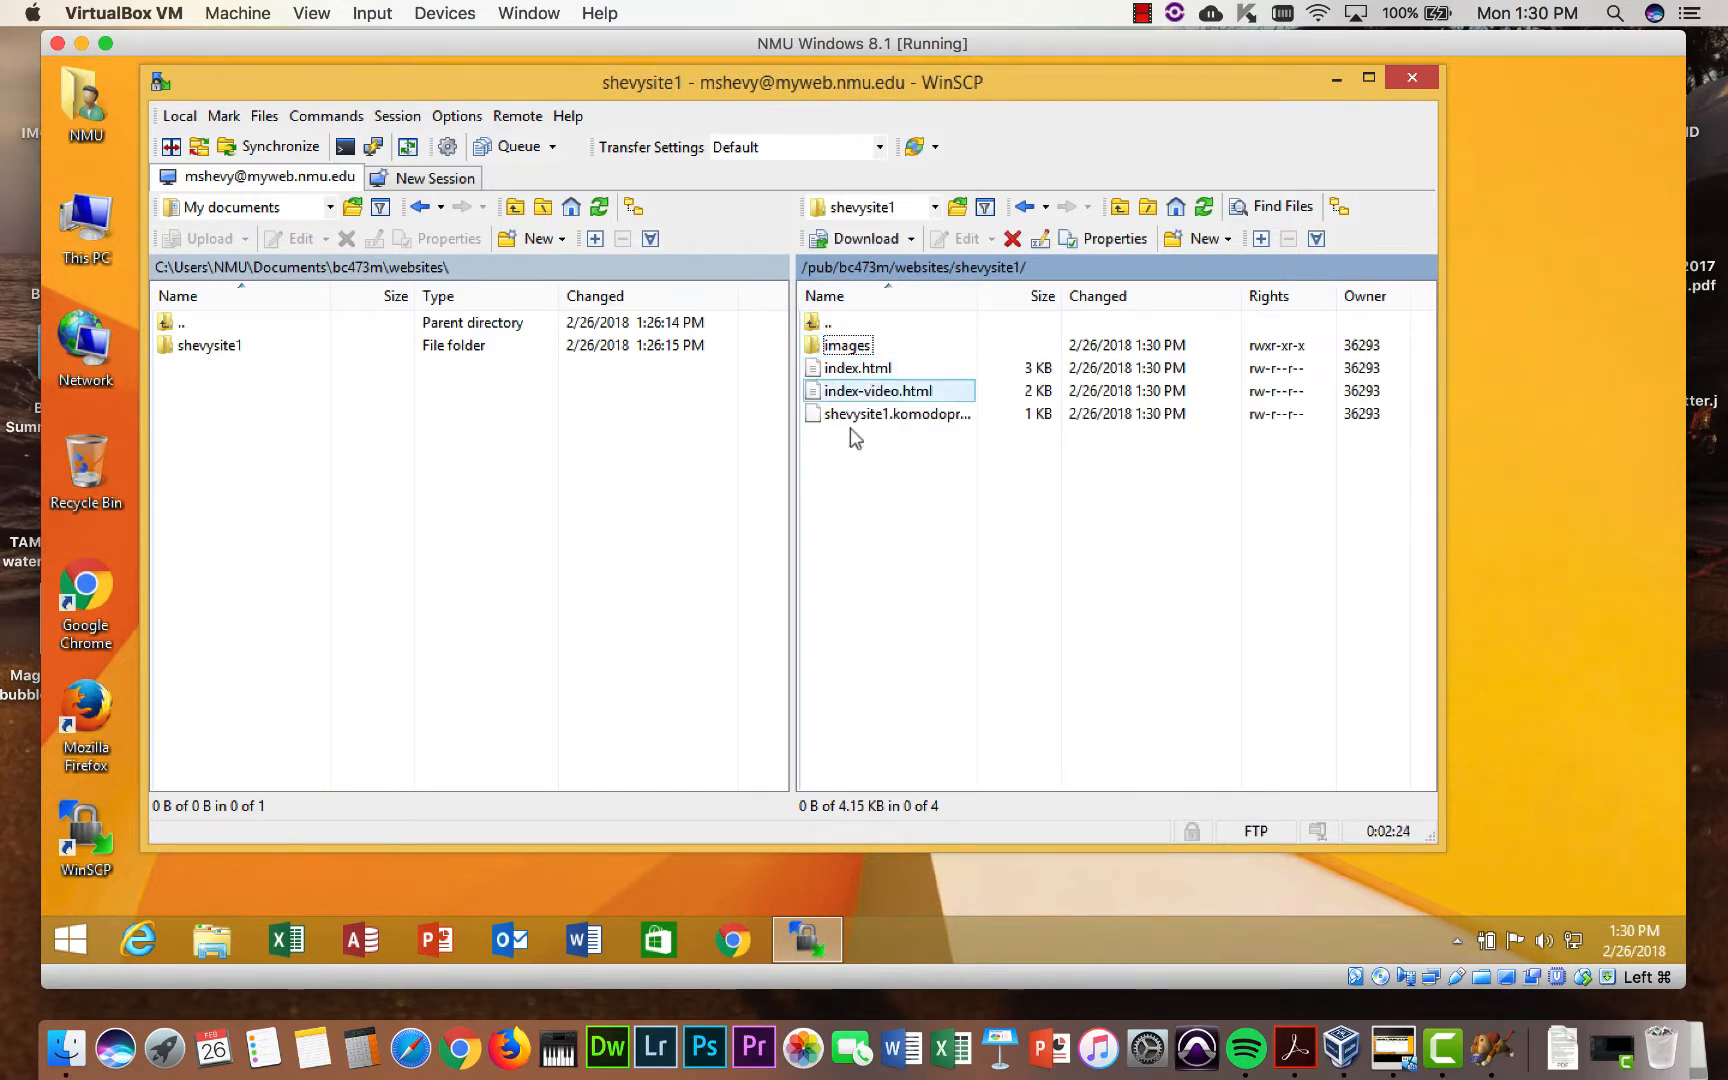
pyautogui.click(463, 1050)
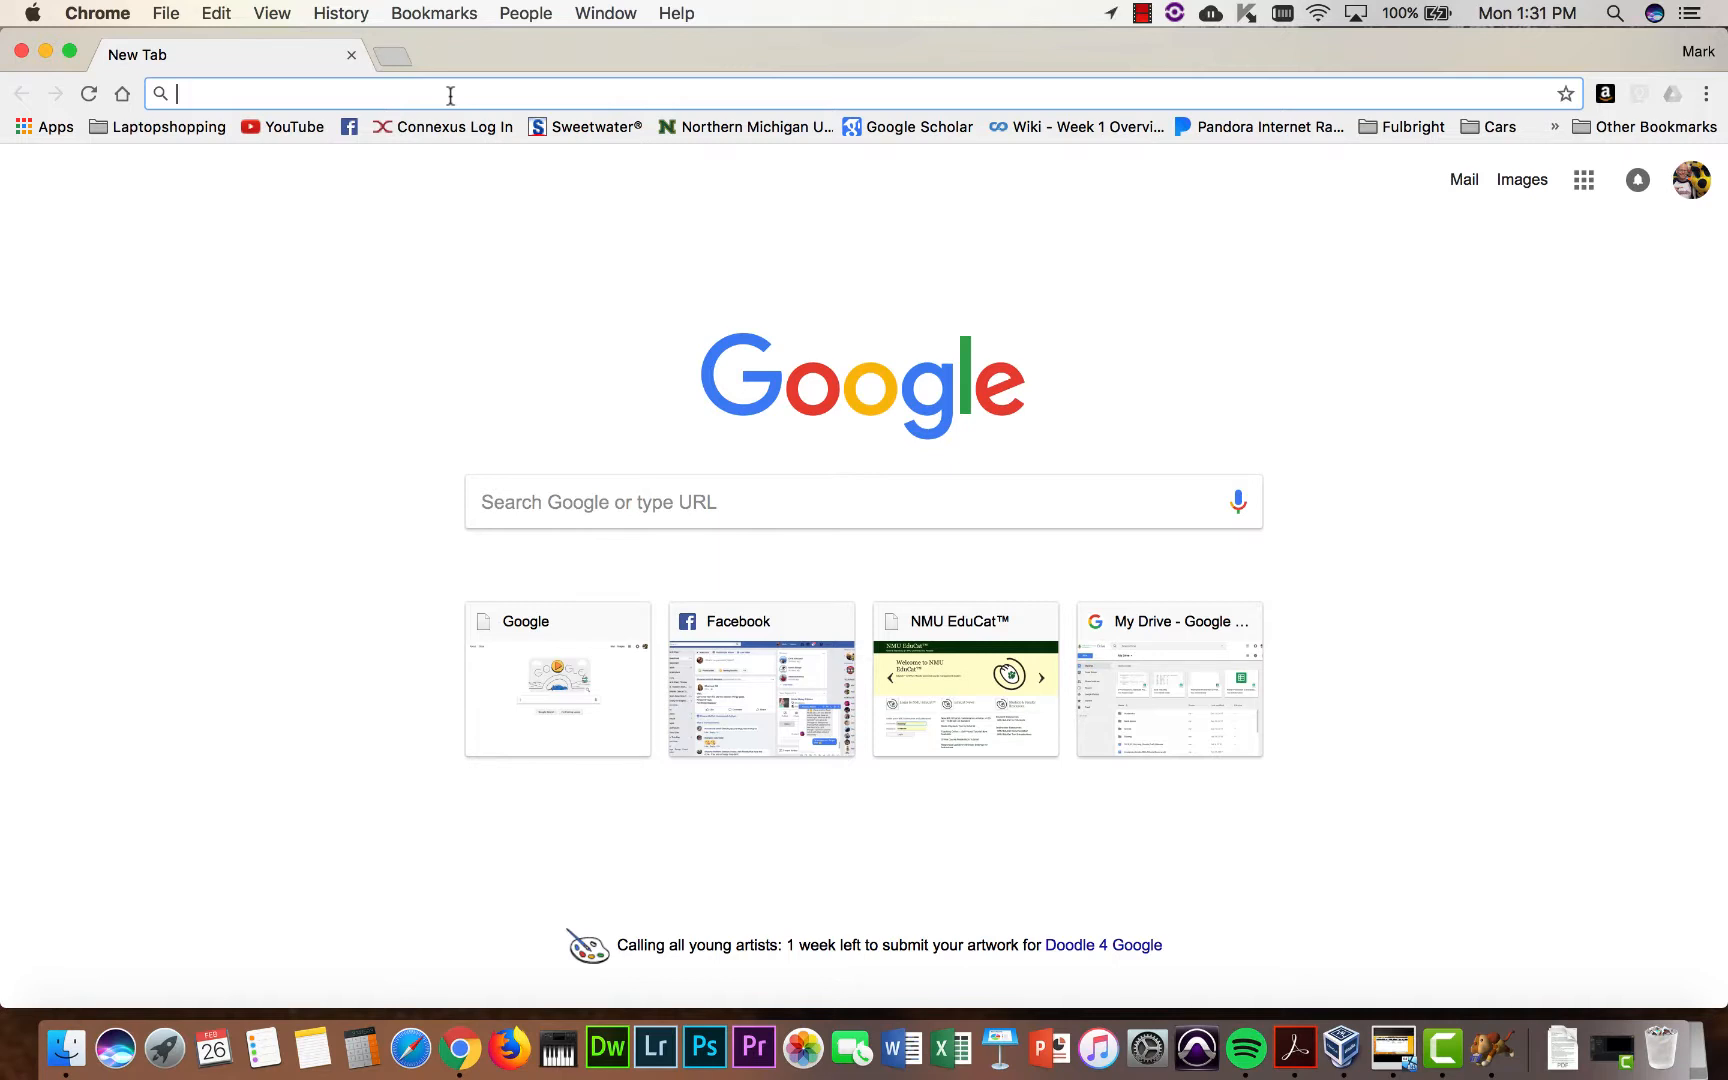
# Step: Enter the myweb.nmu.edu address with the account's ~ path in Chrome's address bar
pyautogui.write('m')
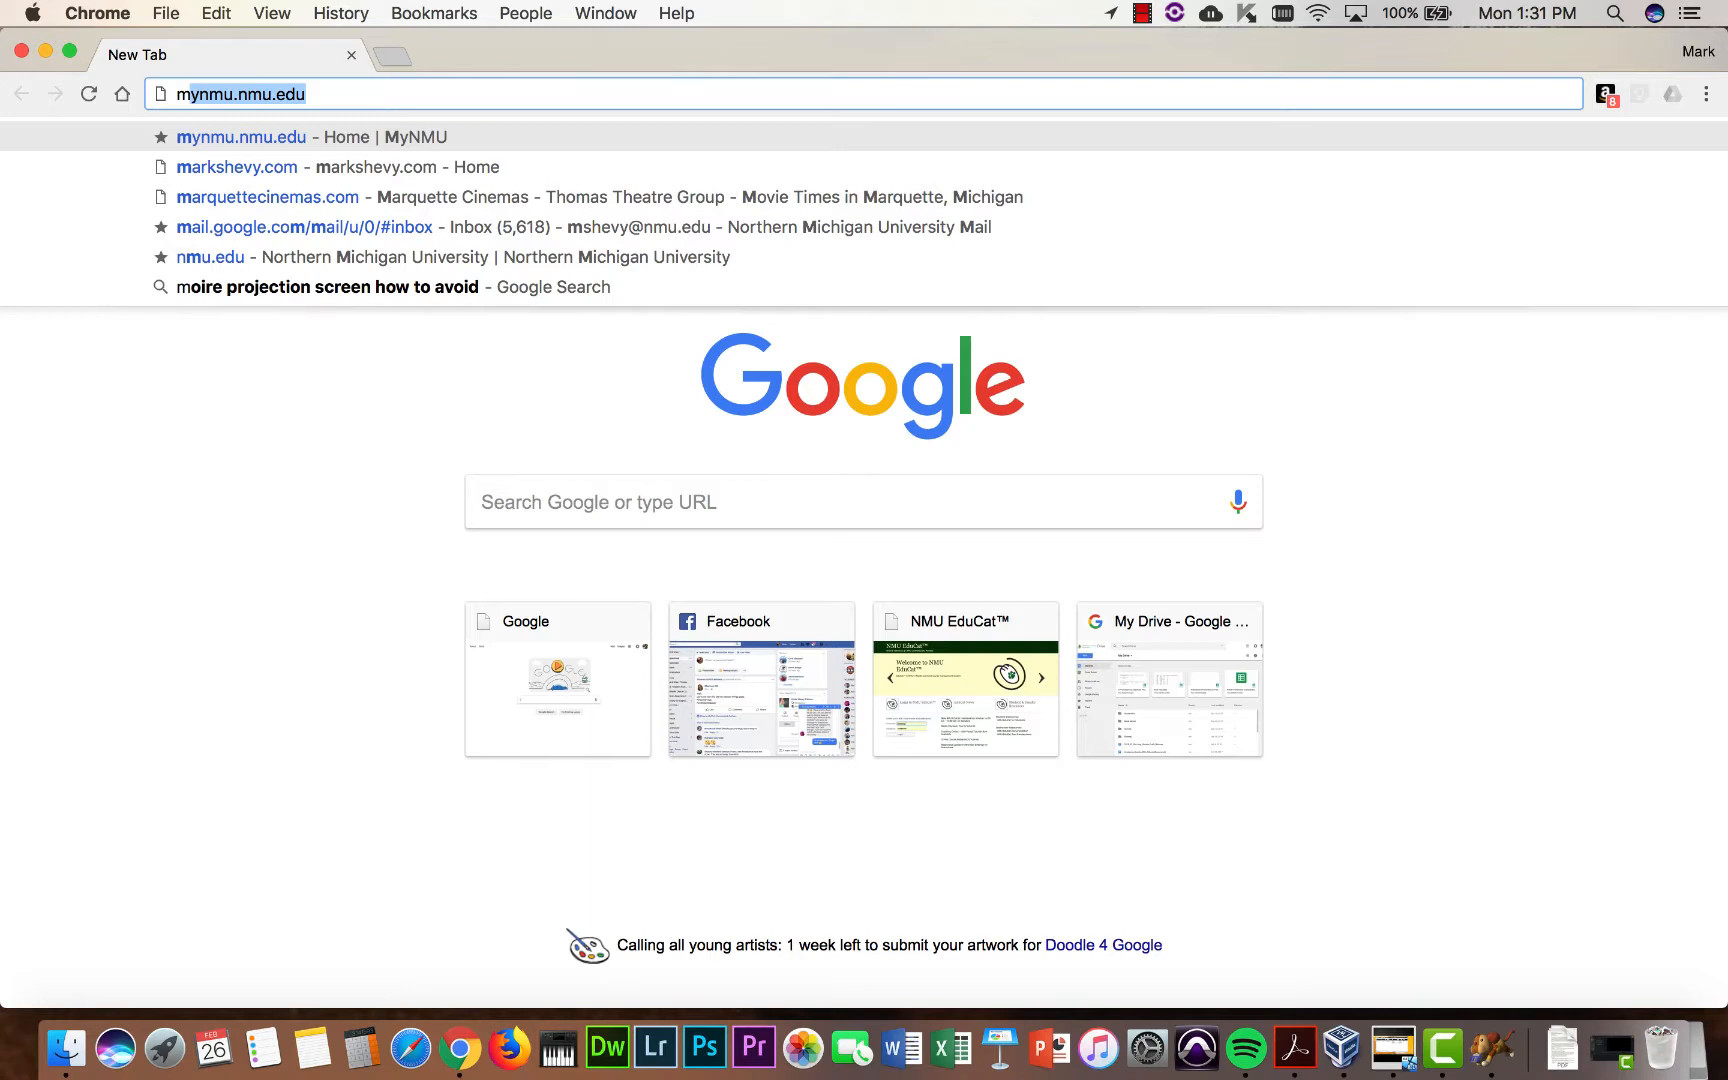
pyautogui.write('yweb')
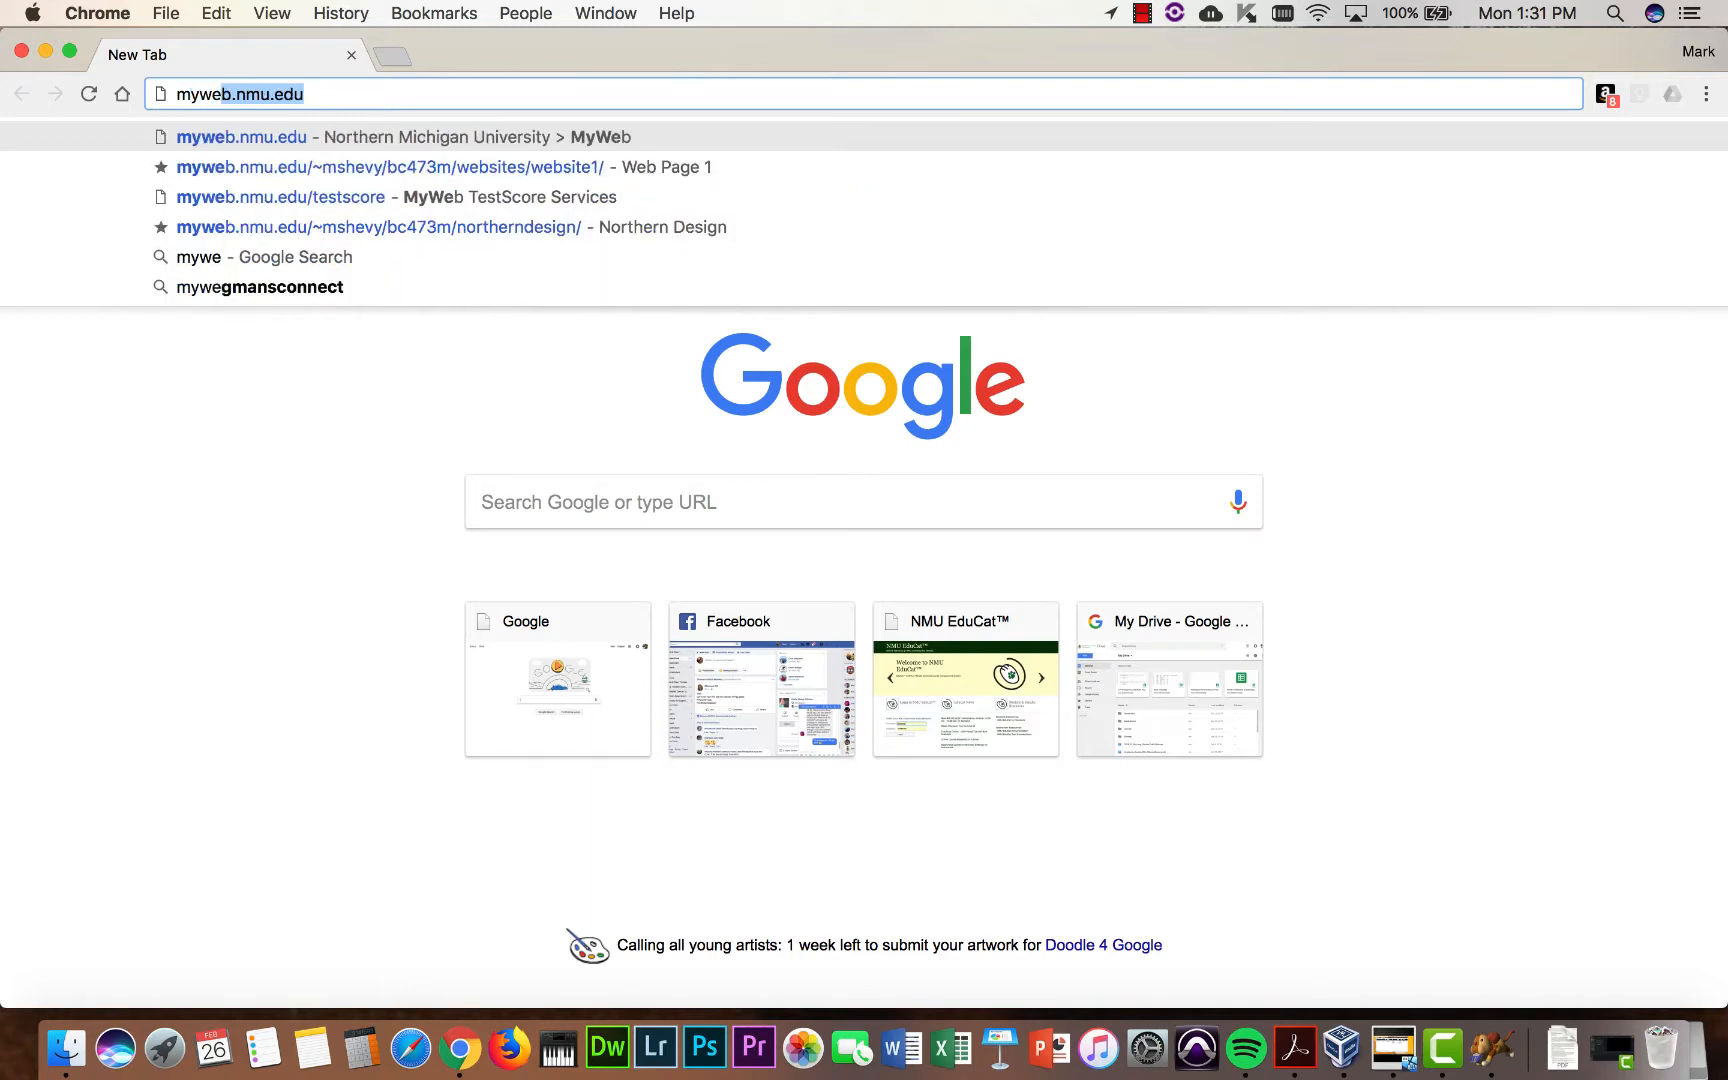
pyautogui.press('Right')
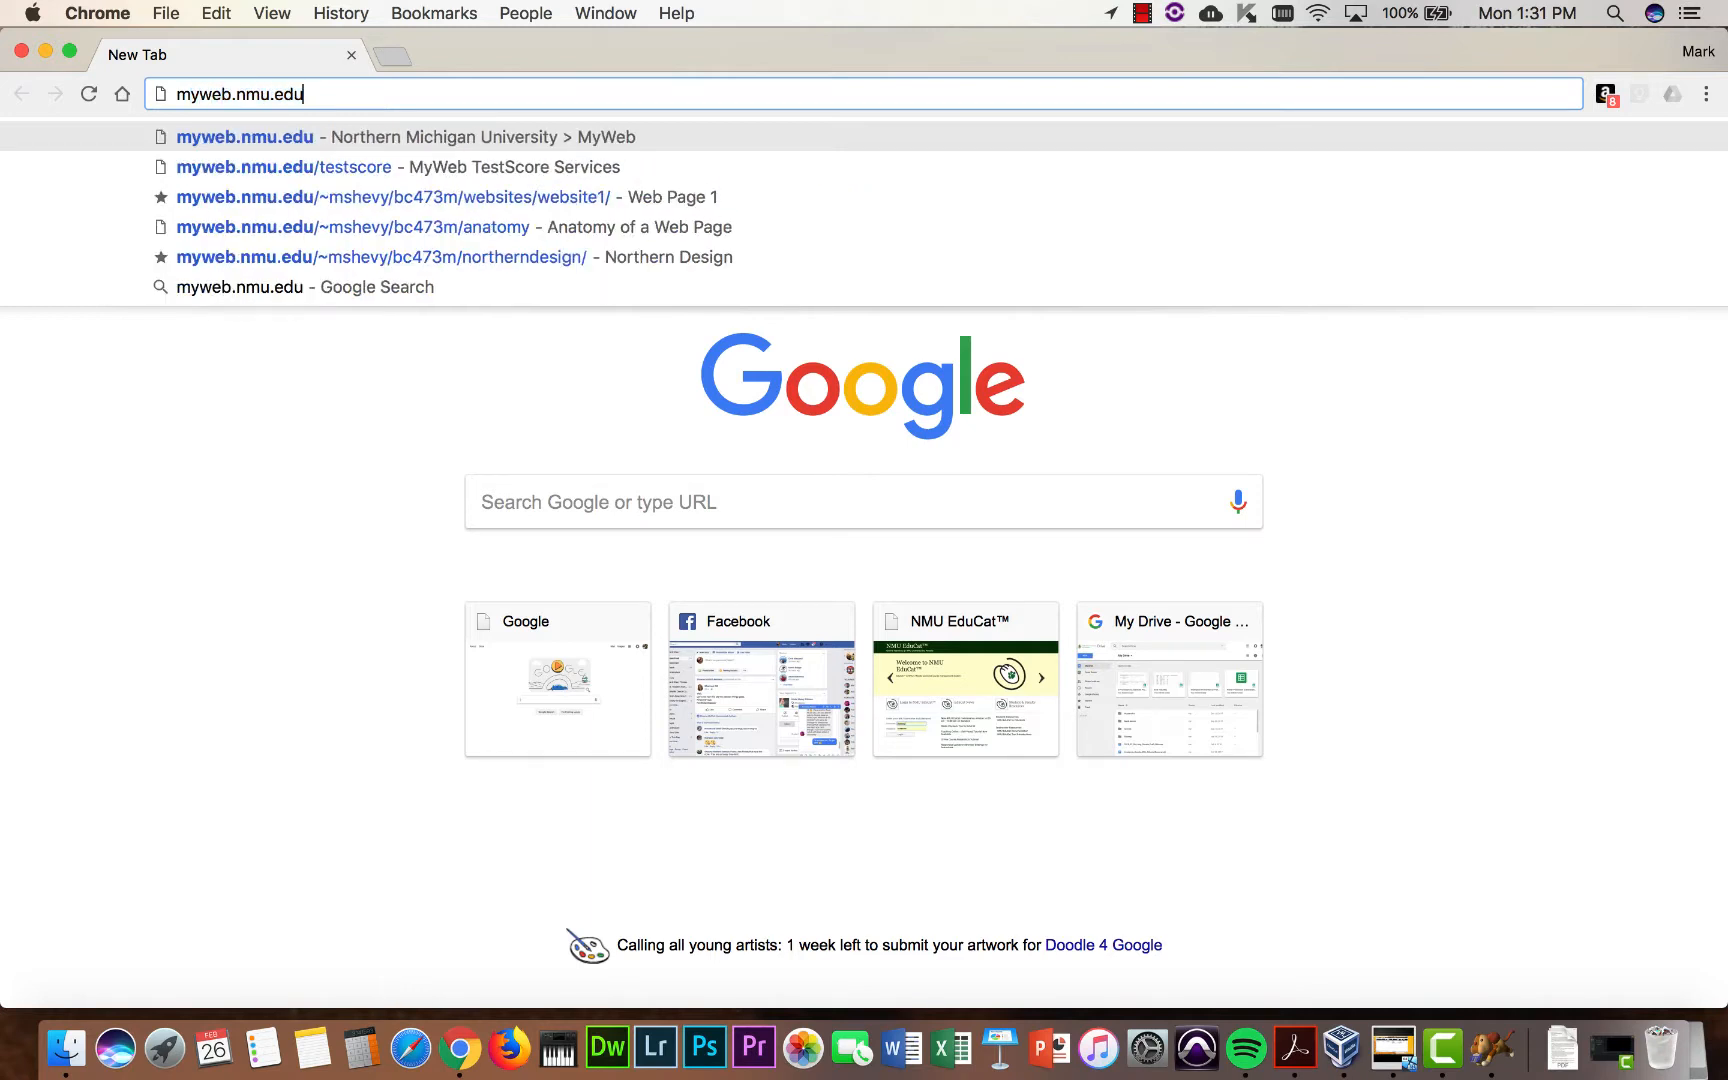
pyautogui.write('/')
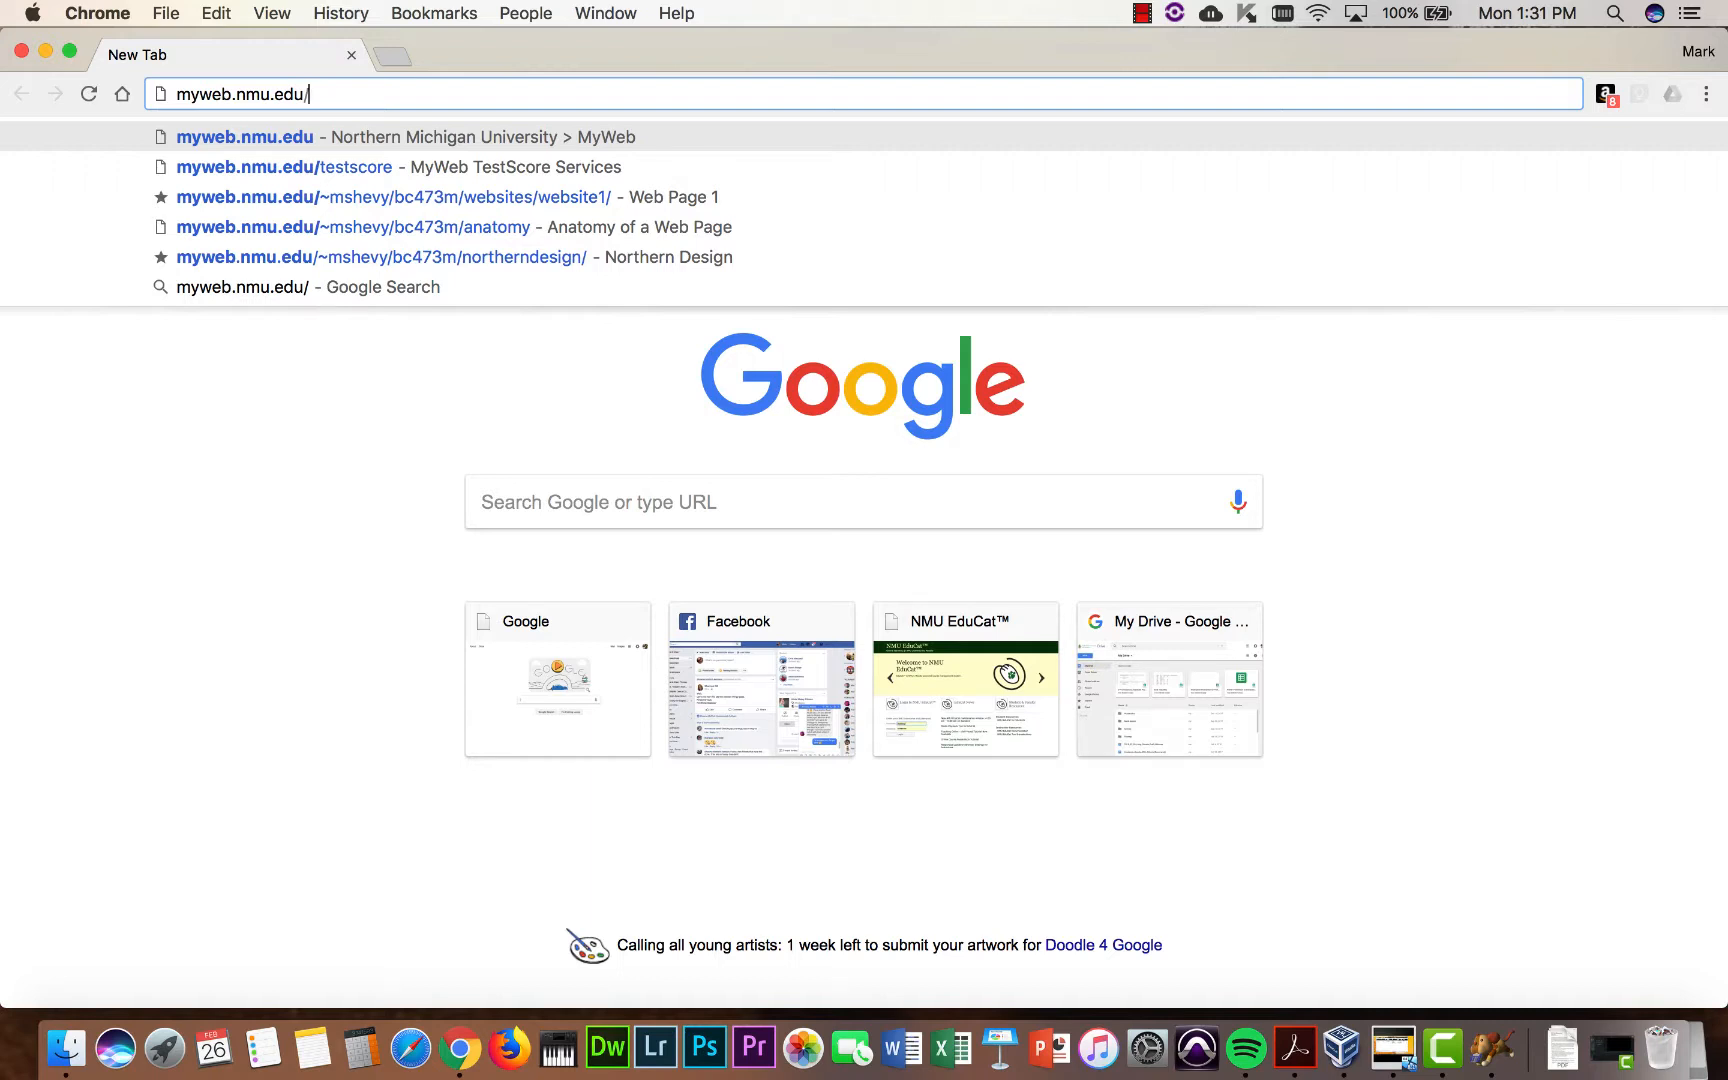
pyautogui.write('~')
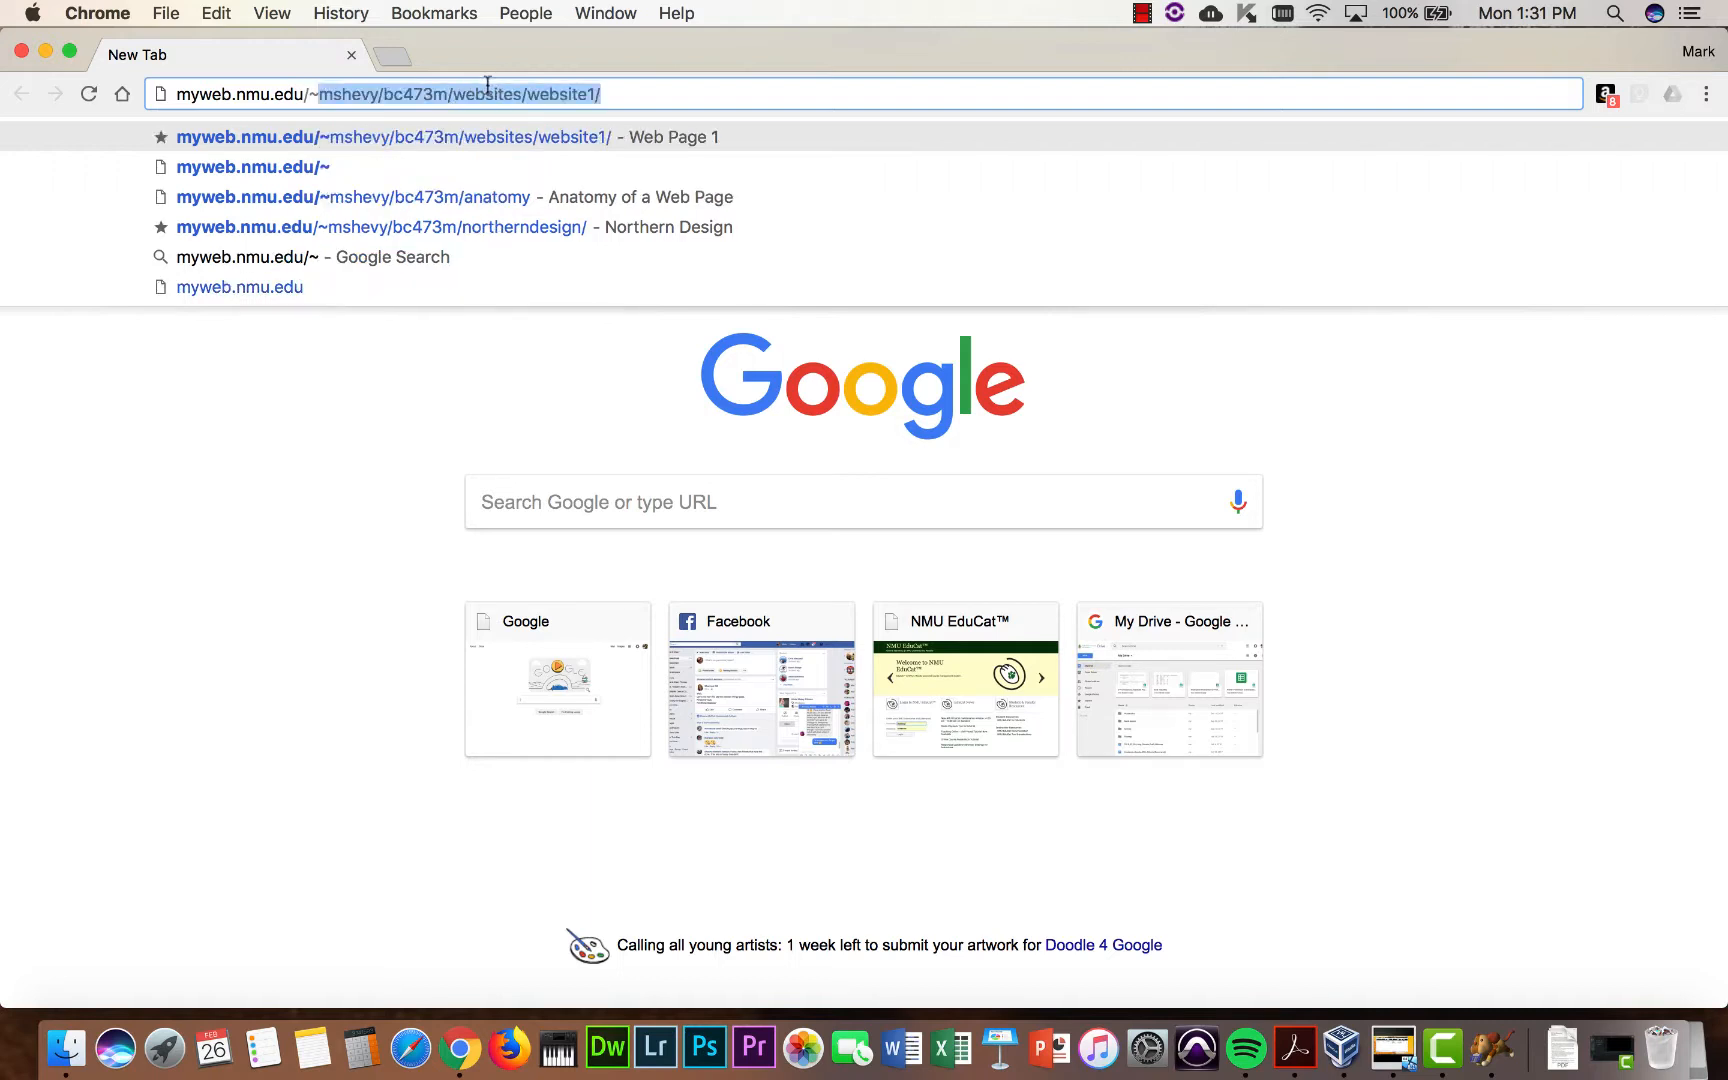
pyautogui.click(381, 97)
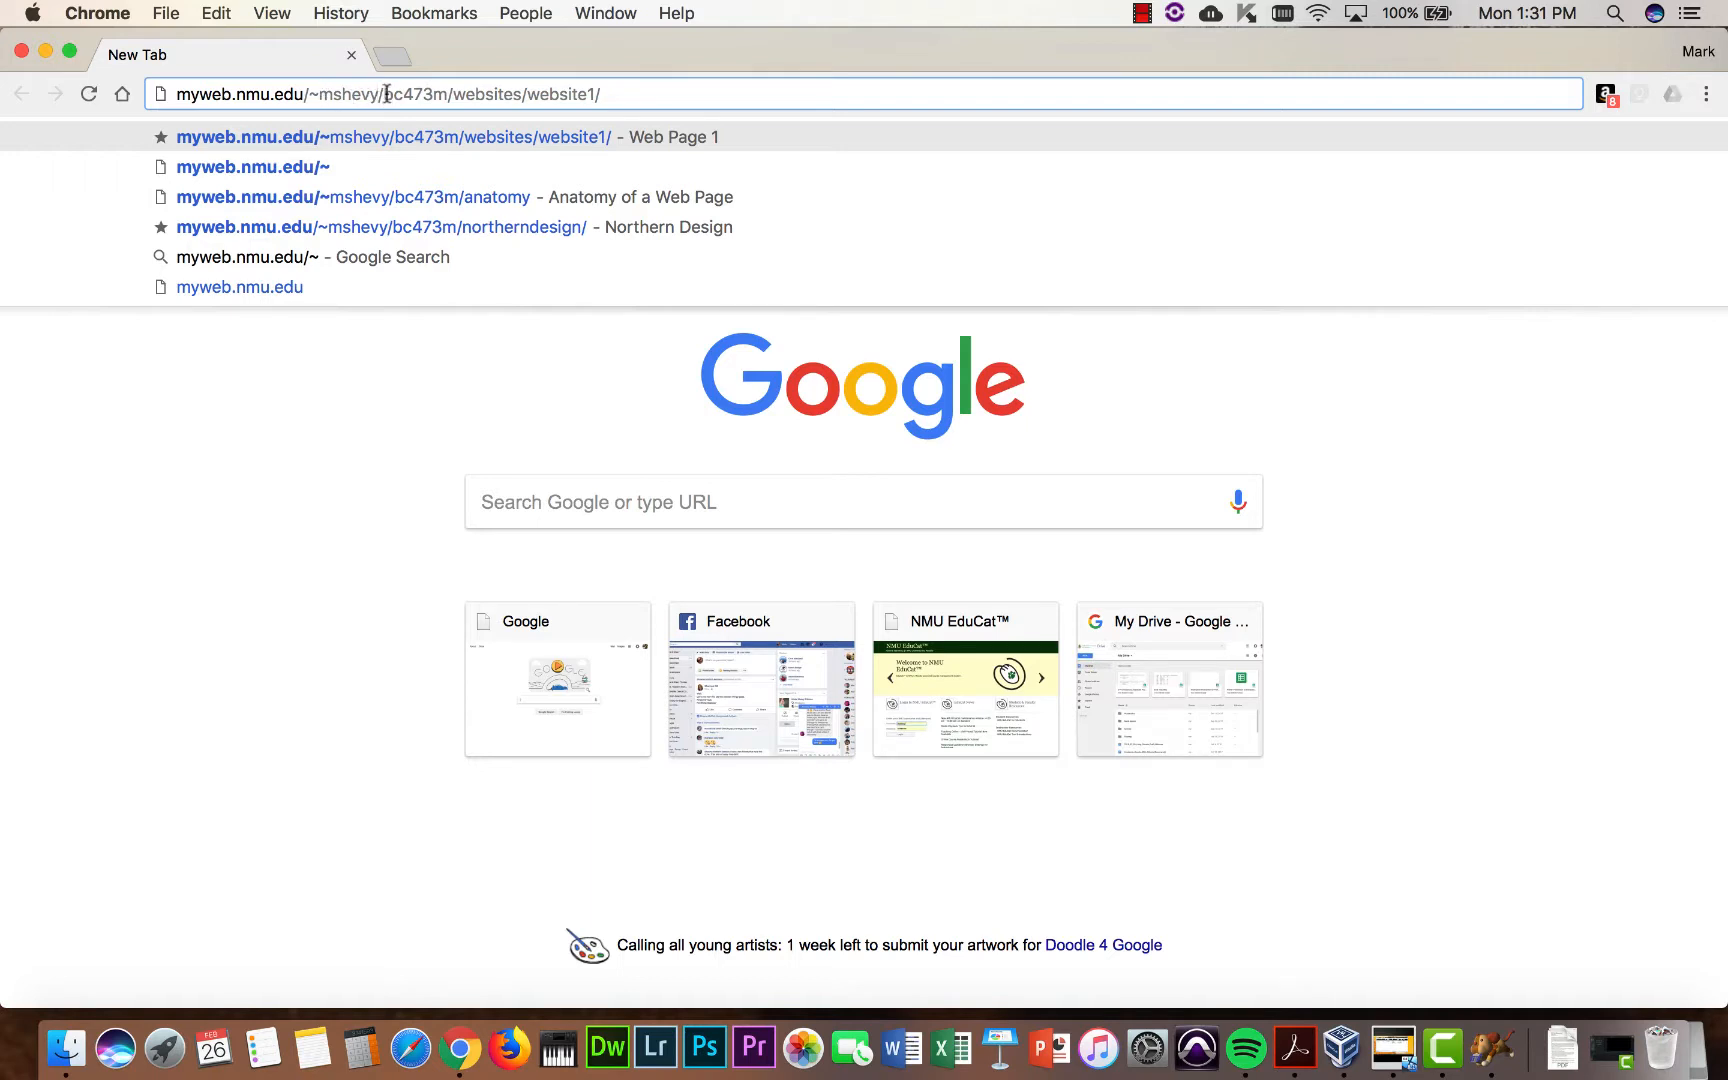
# Step: Replace website1 with shevysite1/ at the end of the path and load it
pyautogui.moveTo(384, 93); pyautogui.dragTo(447, 95)
pyautogui.doubleClick(456, 95)
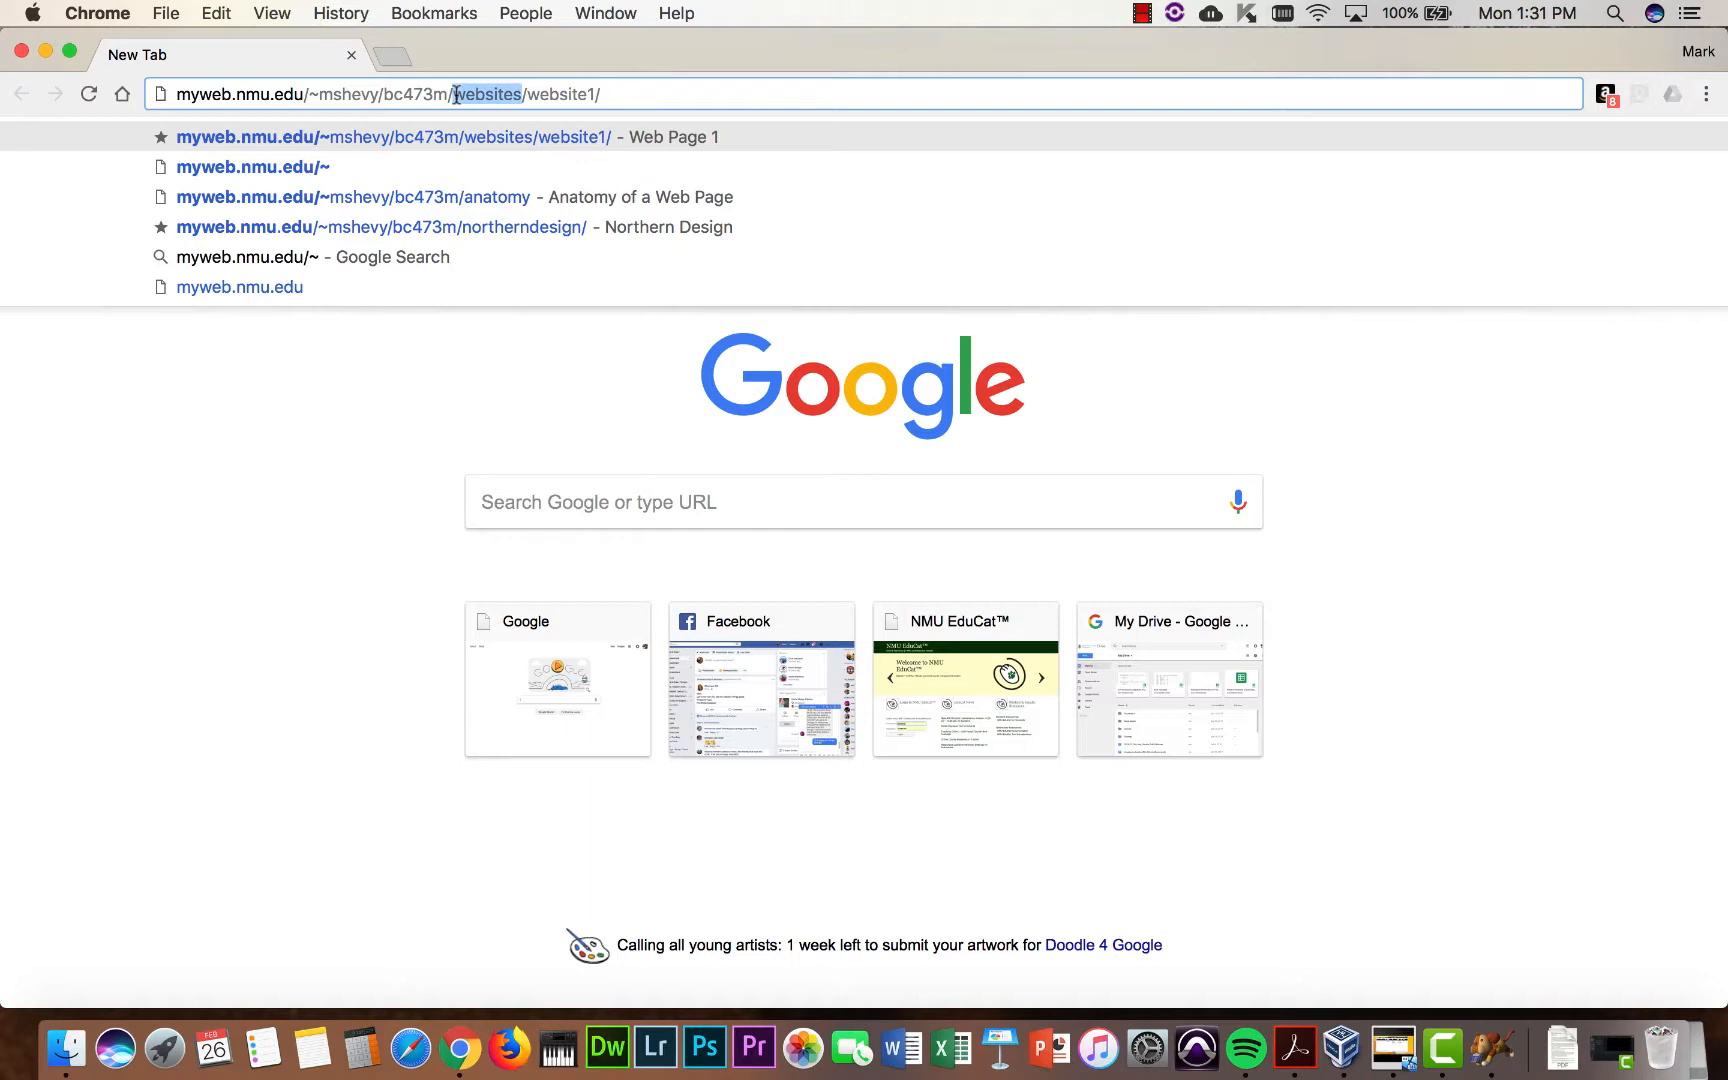
pyautogui.click(634, 92)
pyautogui.press('BackSpace')
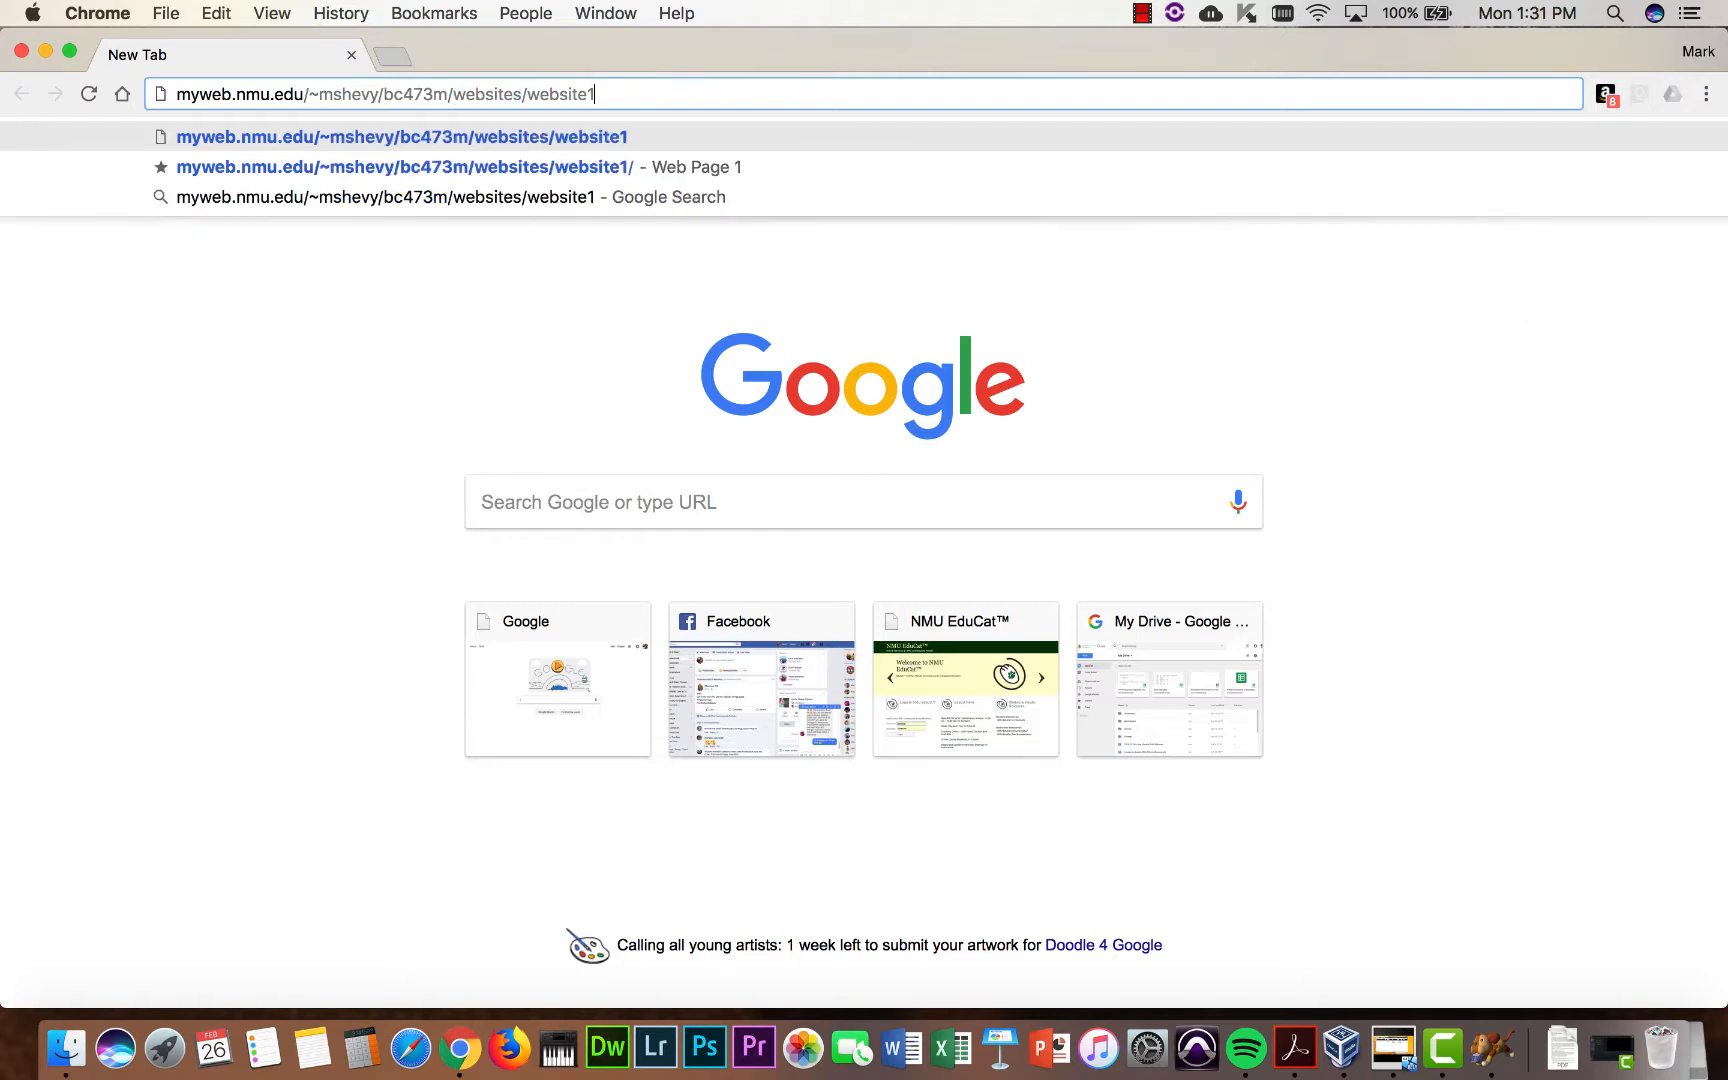
pyautogui.press('BackSpace')
pyautogui.press('BackSpace')
pyautogui.press('BackSpace')
pyautogui.press('BackSpace')
pyautogui.press('BackSpace')
pyautogui.press('BackSpace')
pyautogui.press('BackSpace')
pyautogui.press('BackSpace')
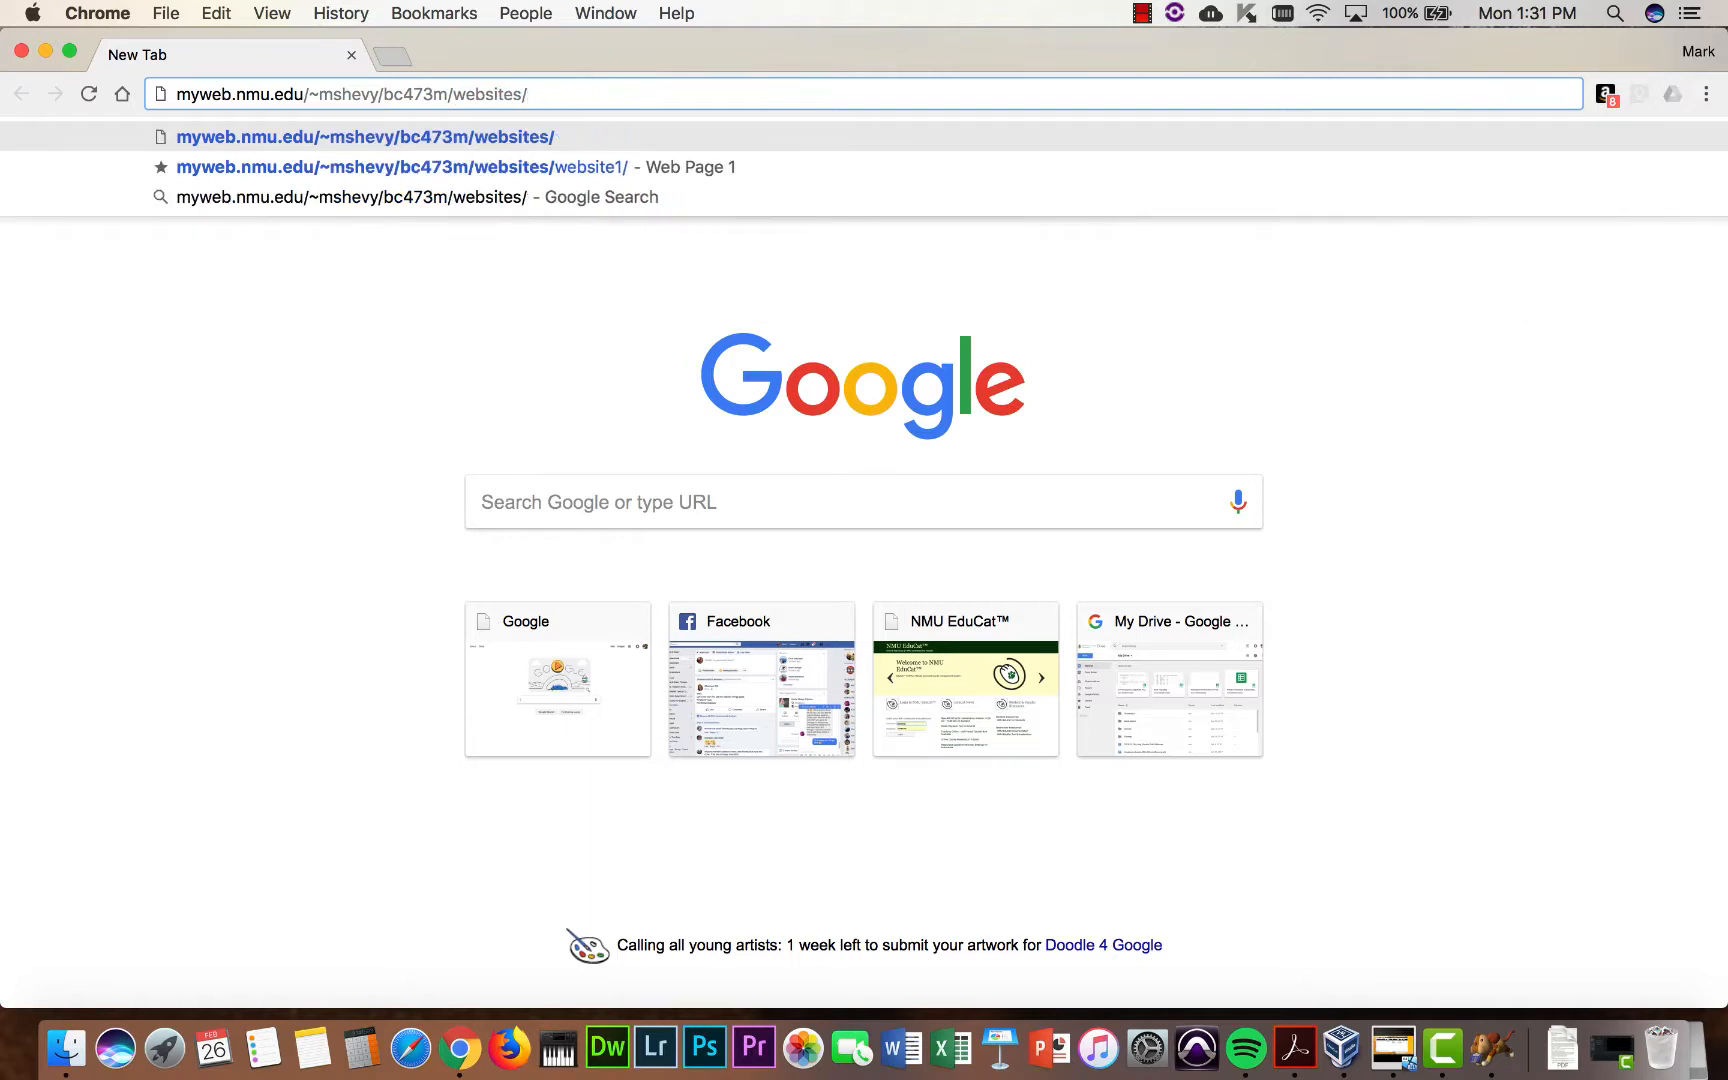
pyautogui.write('shevy')
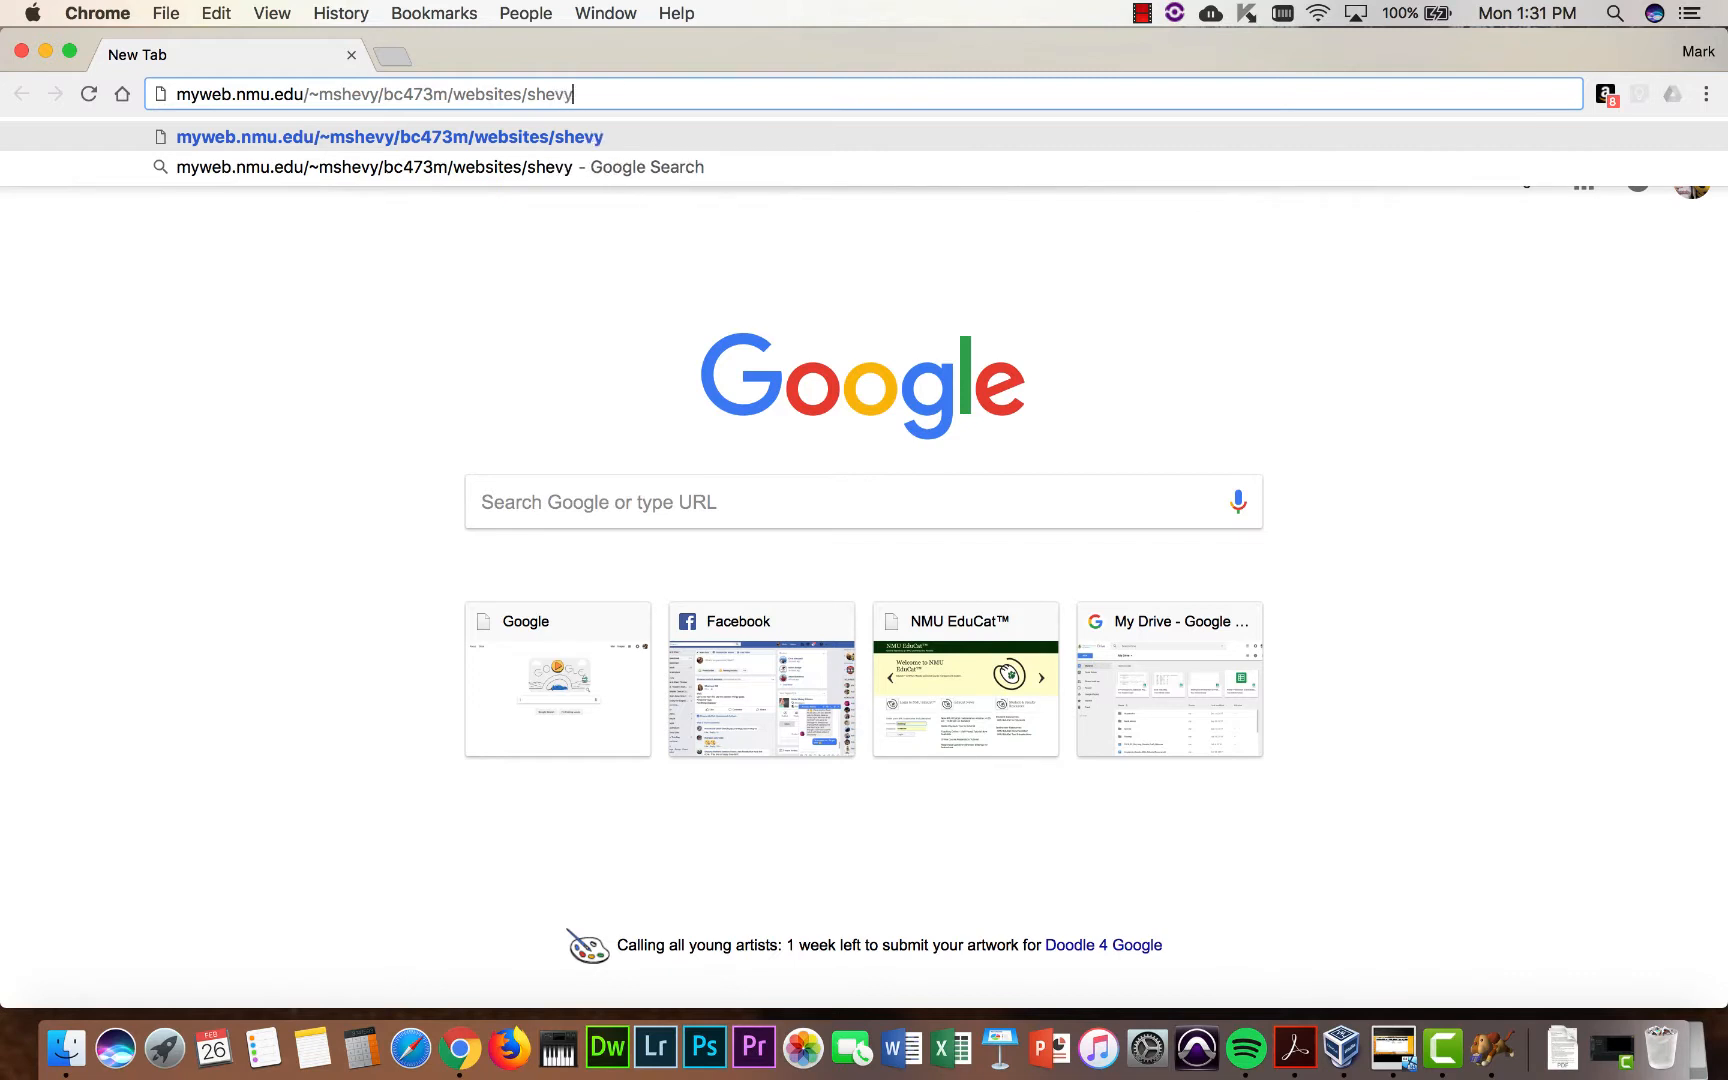
pyautogui.write('site1')
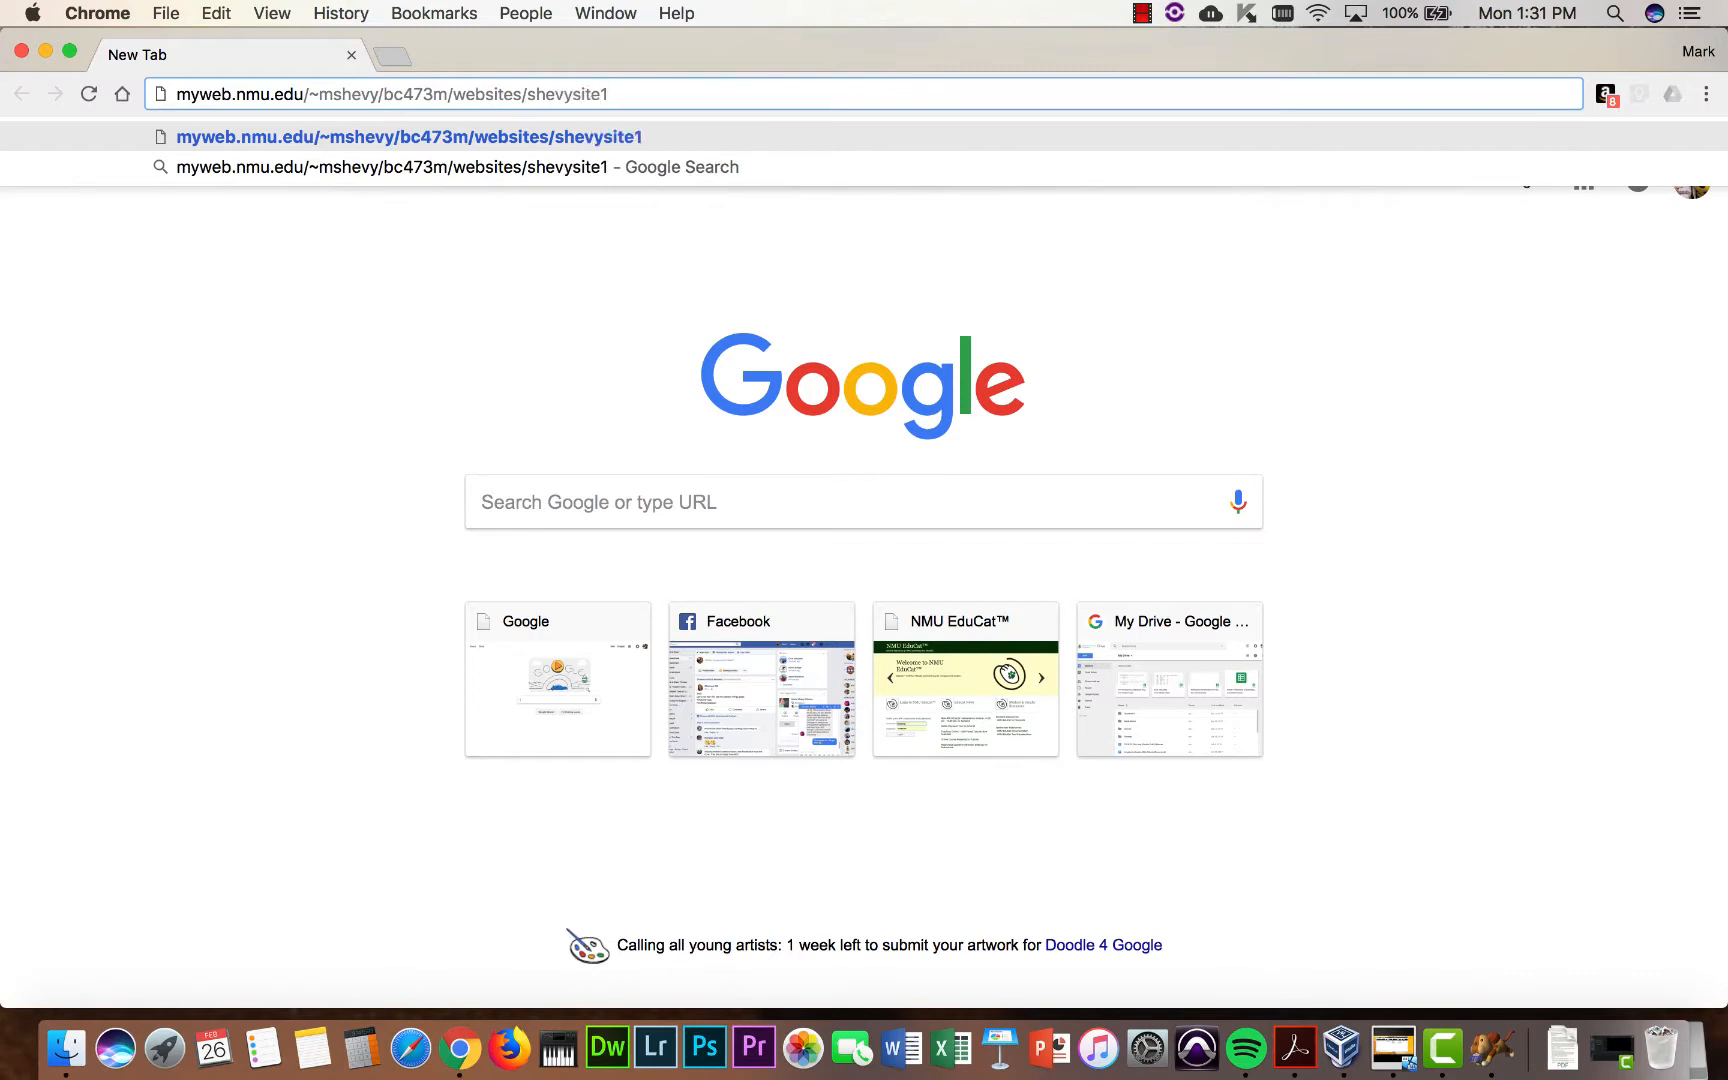
pyautogui.write('/')
pyautogui.press('Return')
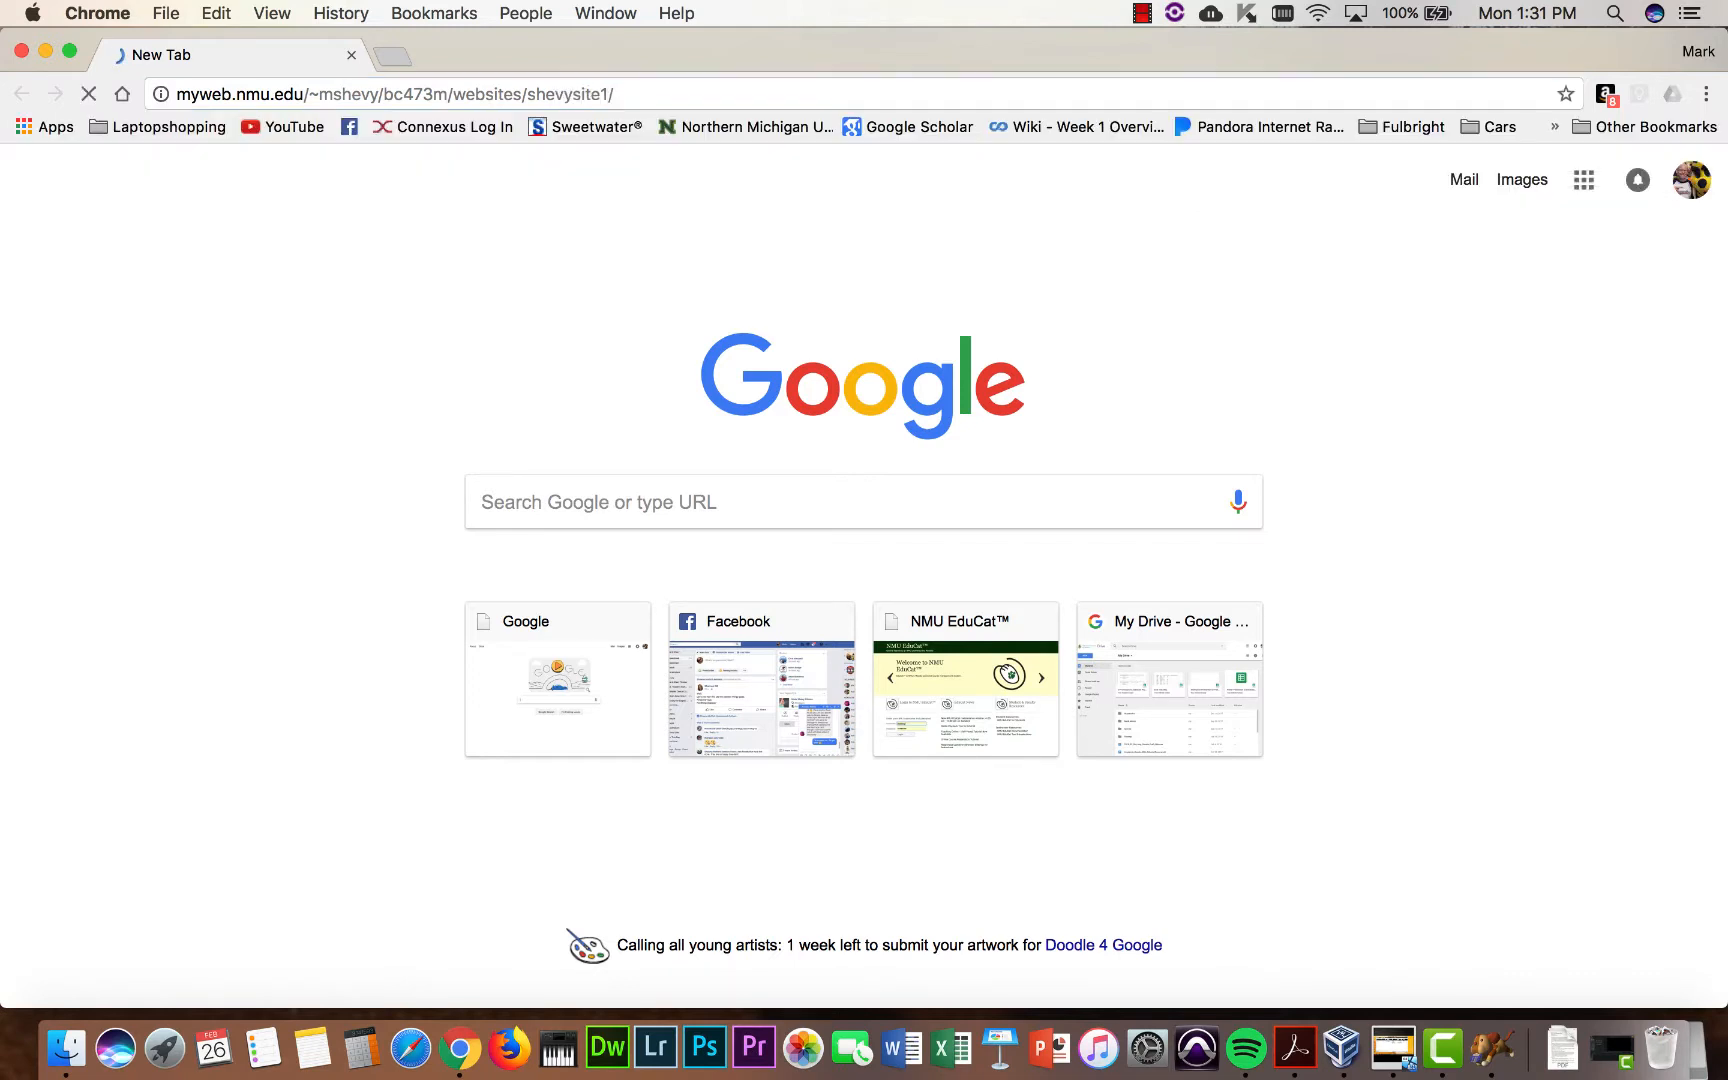